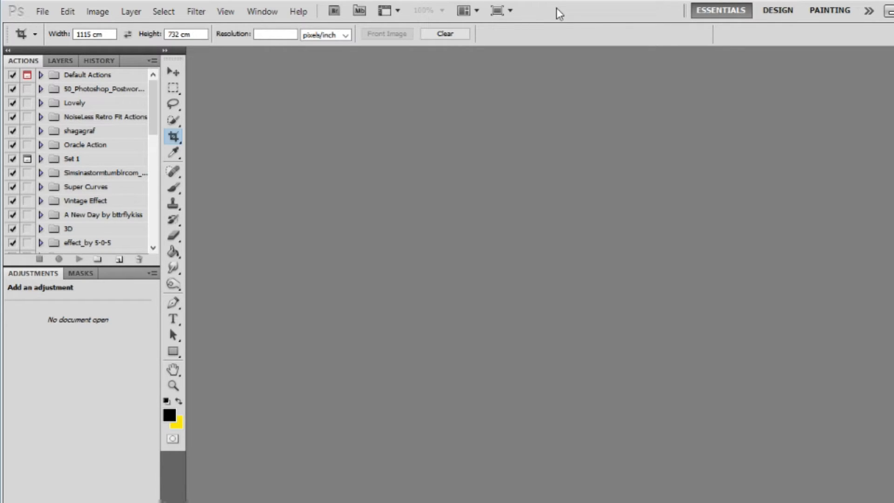
- Open the image 01-01-17_2-41-22 PM.png and browse the saved actions down to the SIMZ ACTIONZ set
click(42, 11)
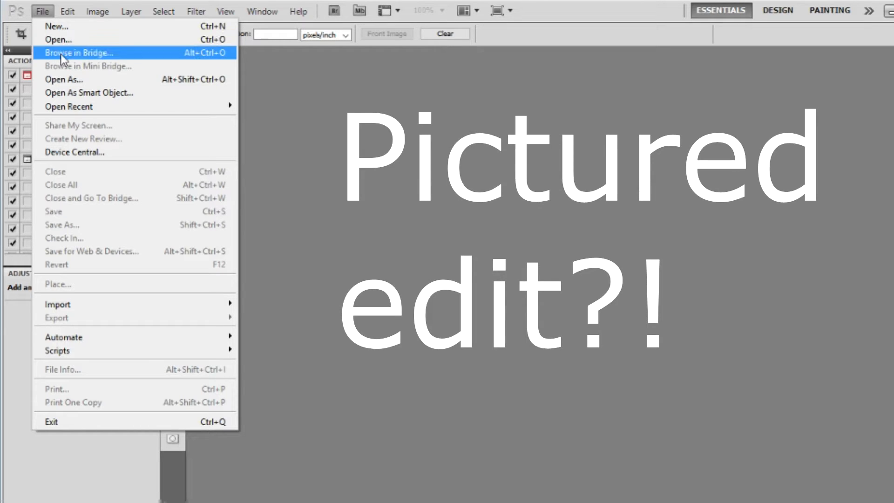
click(80, 39)
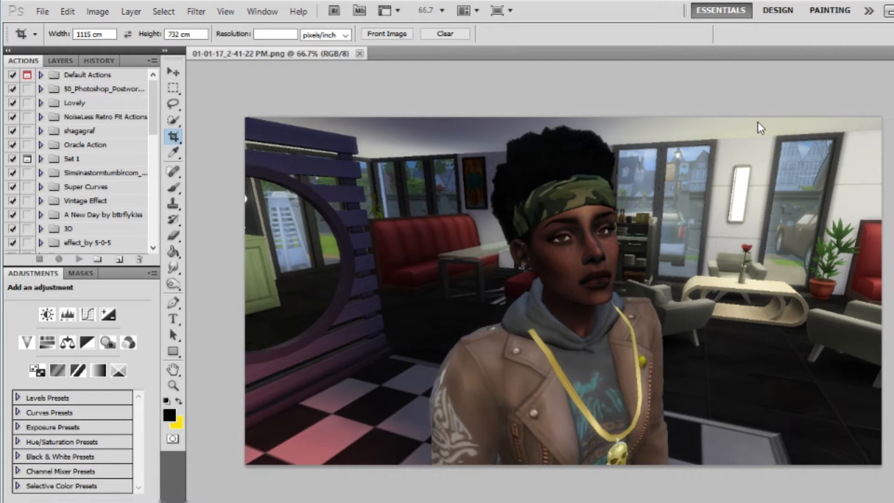
click(60, 61)
click(23, 61)
scroll(112, 154, down, 10)
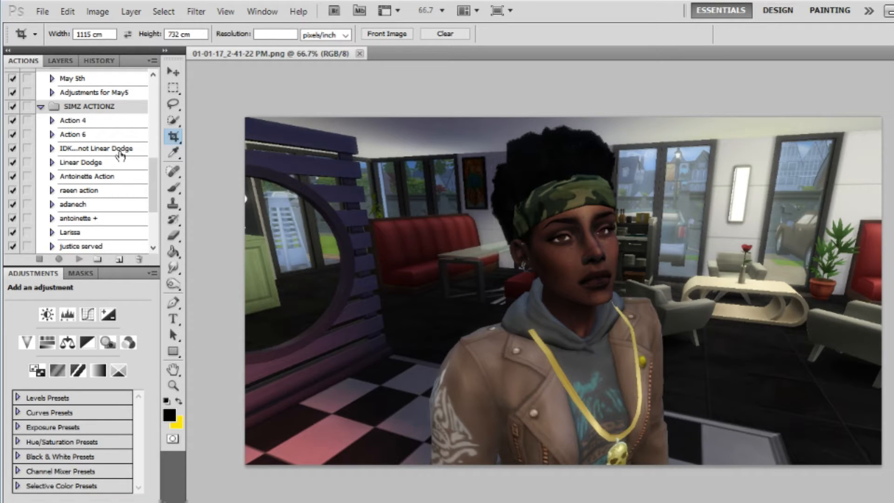
- Add a Brightness/Contrast adjustment with Brightness 26 and Contrast -8, and flatten the image
click(47, 317)
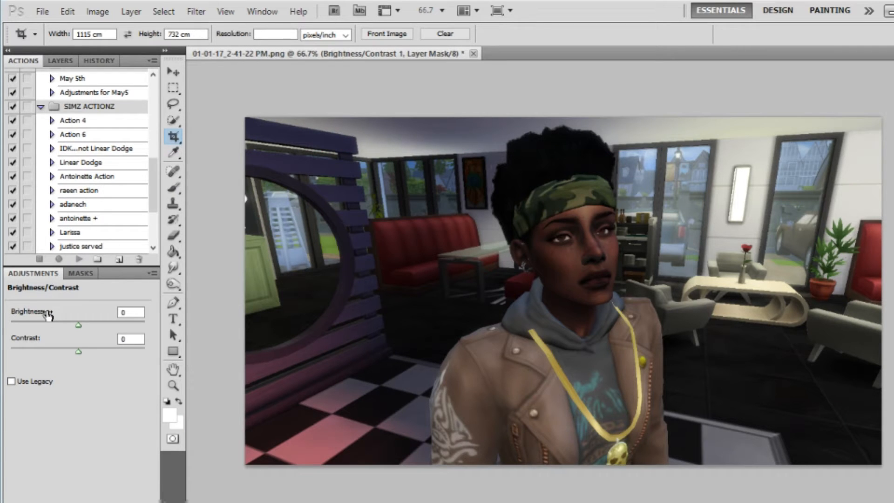
mouse_move(77, 326)
mouse_down()
mouse_move(57, 322)
mouse_move(86, 326)
mouse_up()
right_click(91, 132)
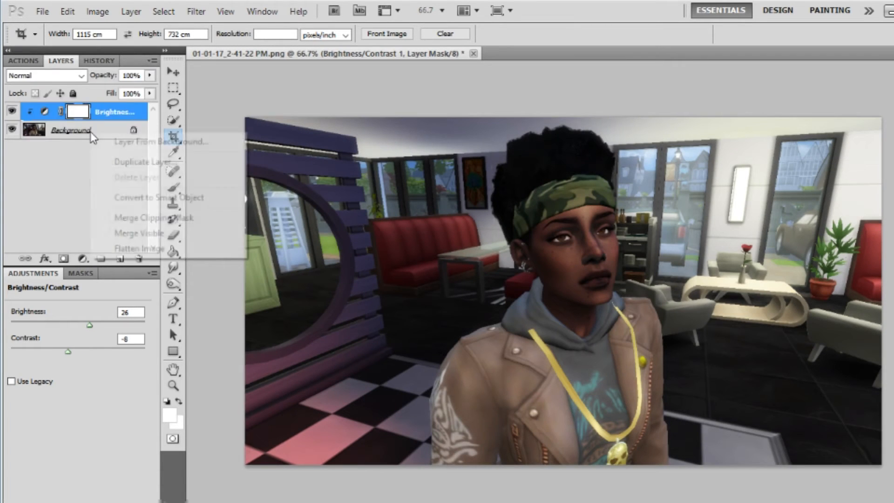
click(140, 248)
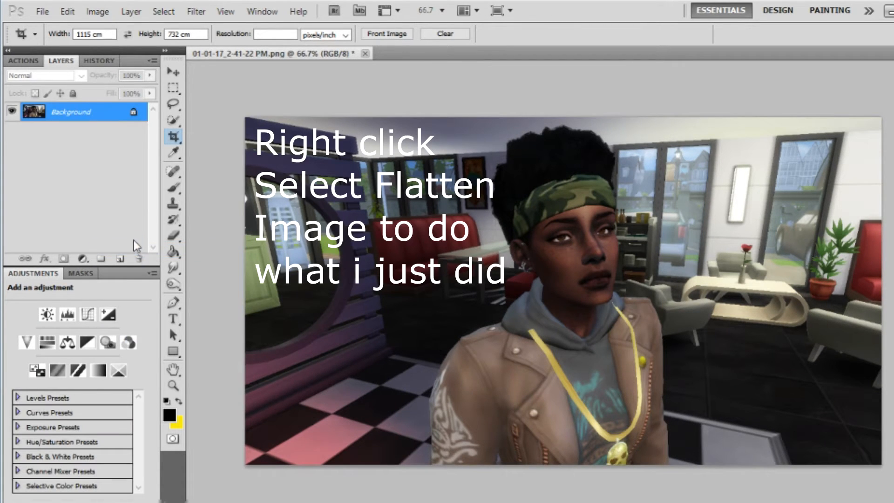
- Duplicate the flattened Background layer and convert the original Background into a regular layer
right_click(61, 114)
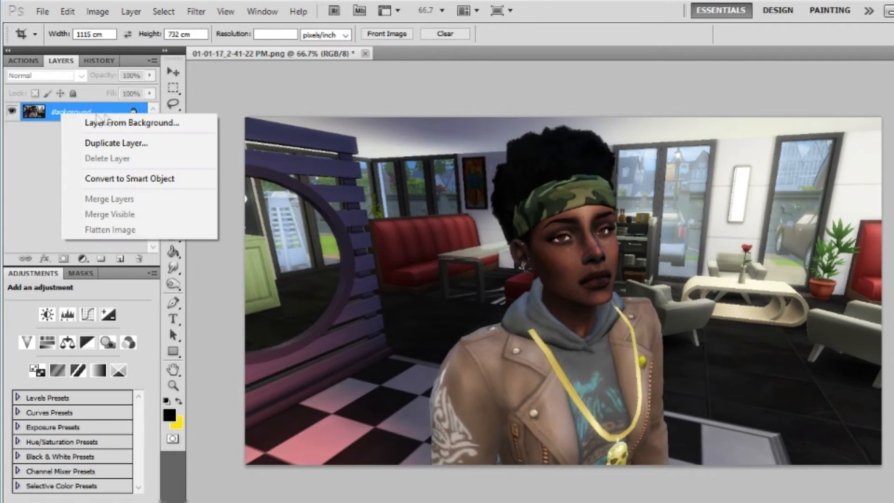
click(33, 155)
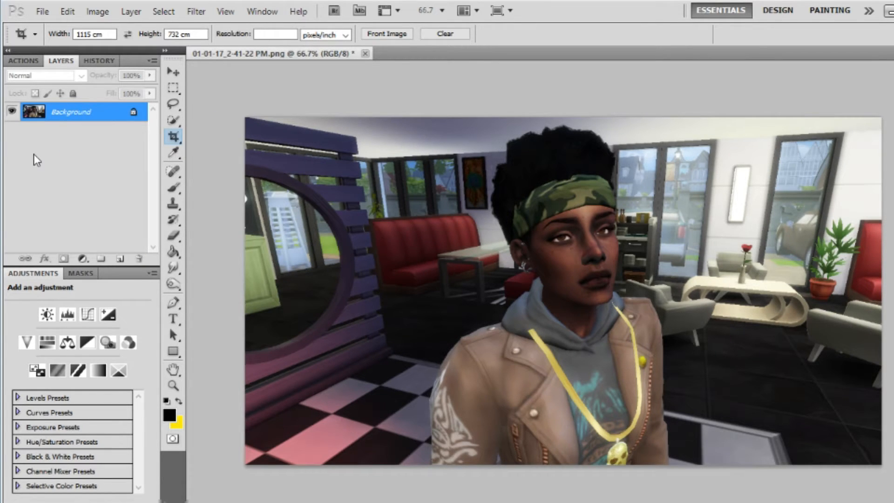
right_click(73, 119)
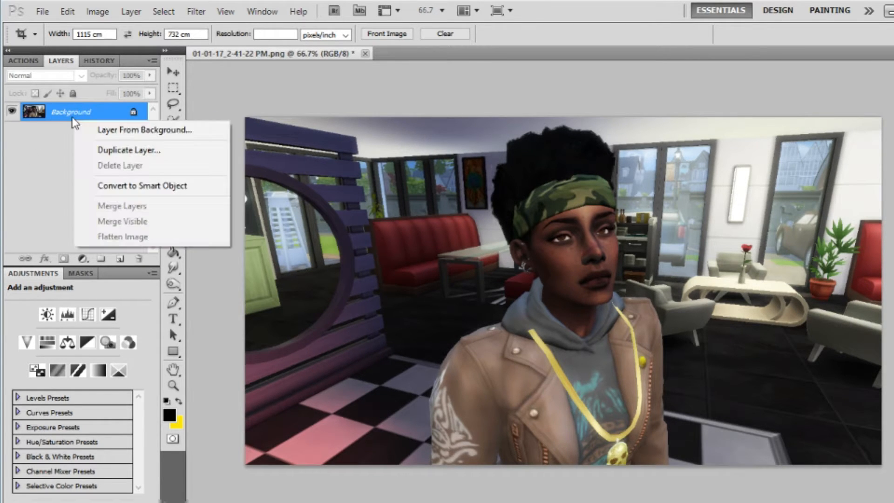
click(101, 149)
key(Return)
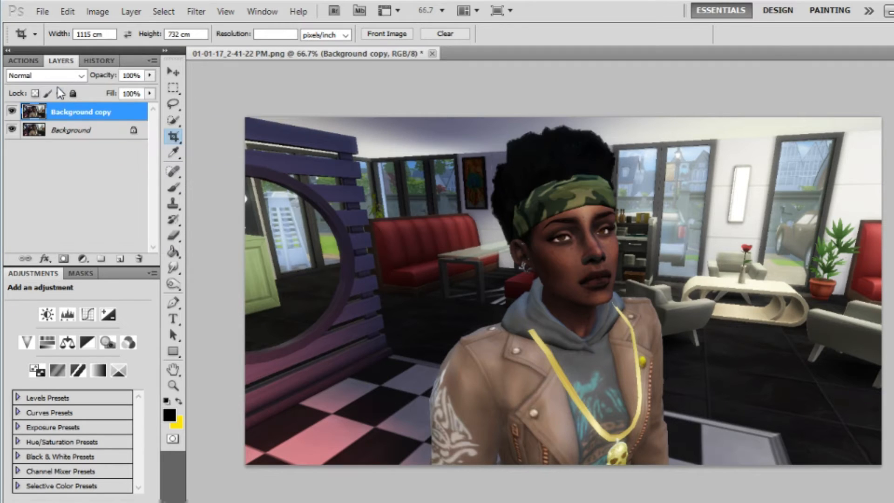
click(41, 60)
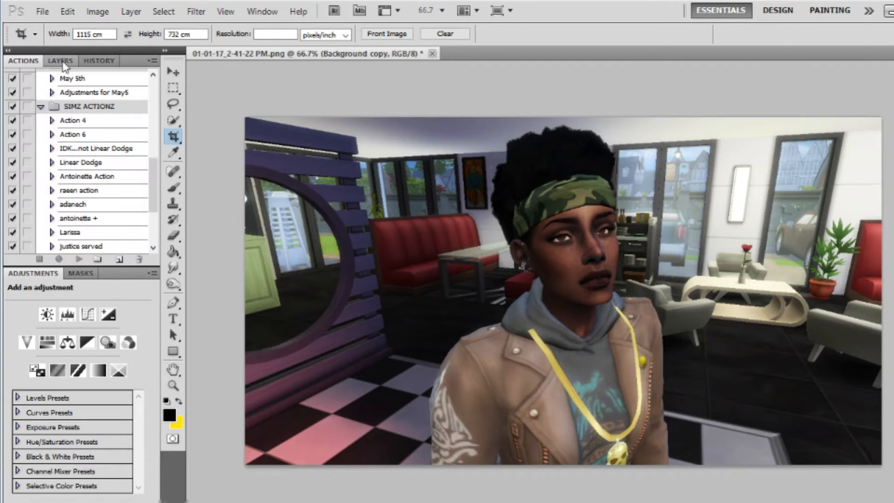
click(61, 61)
- Open the Background copy in the Topaz Clarity filter and lower the Micro Contrast under Dynamics
click(196, 11)
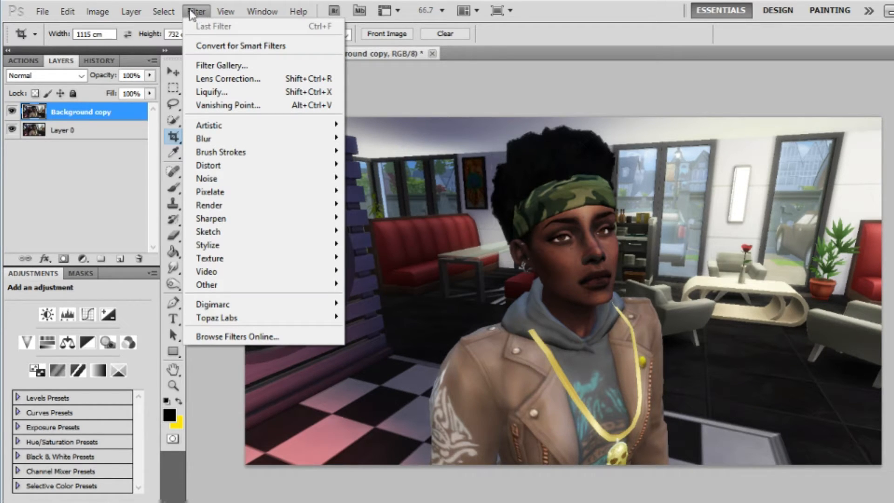
mouse_move(270, 308)
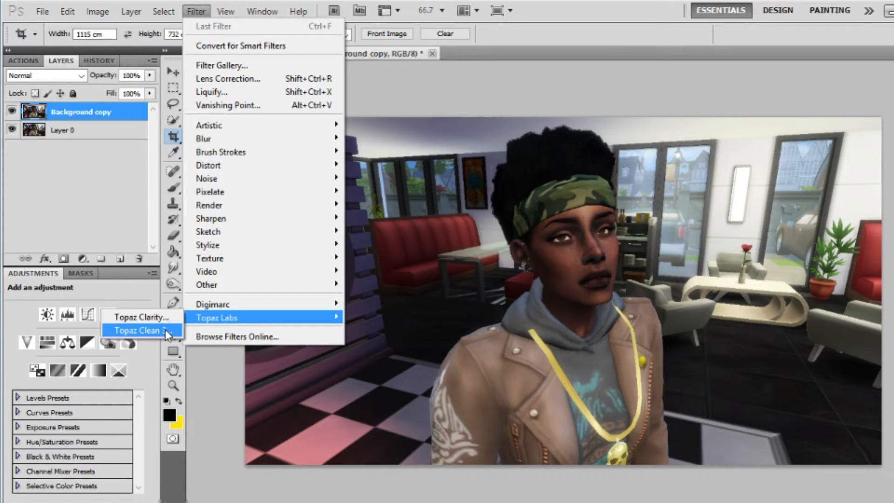
click(165, 317)
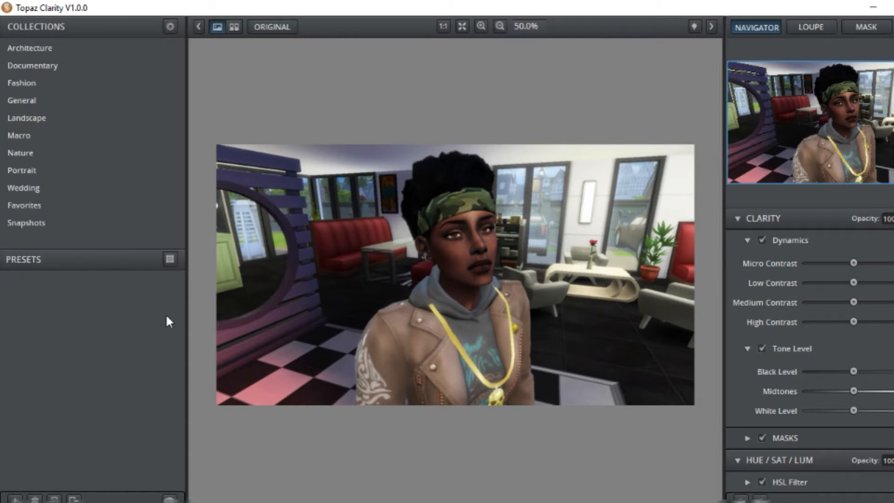
click(738, 218)
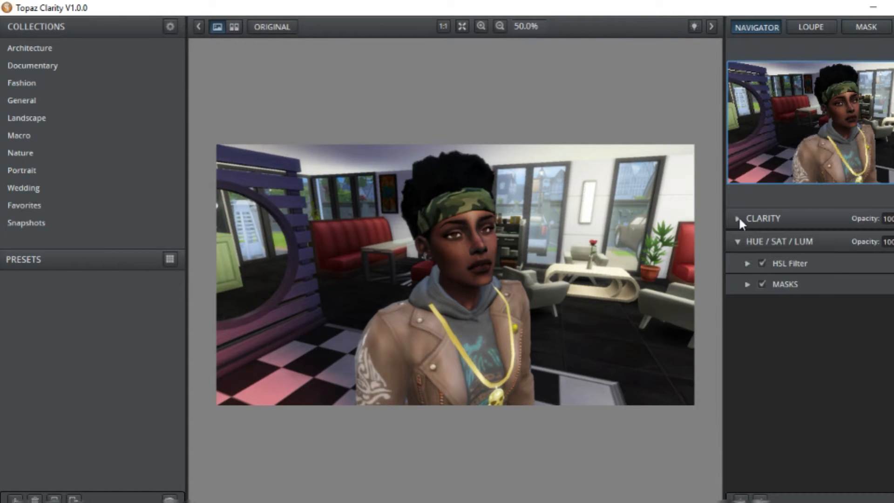
click(737, 218)
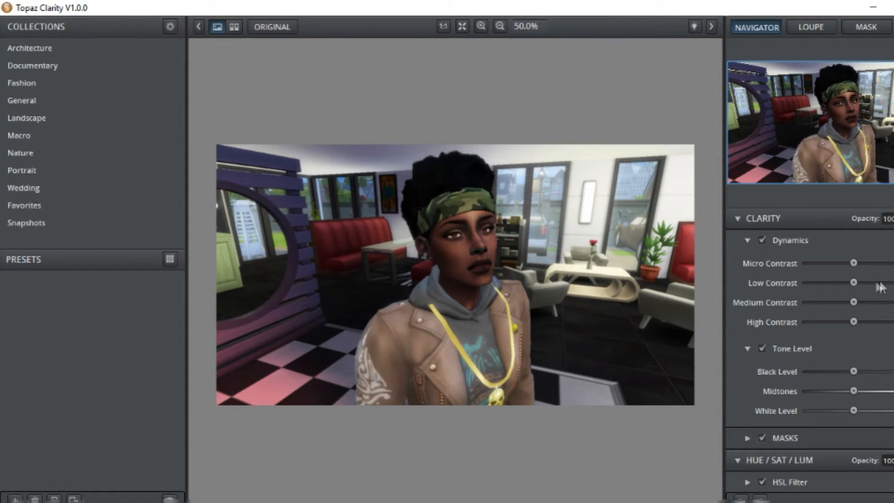
drag(857, 263, 813, 263)
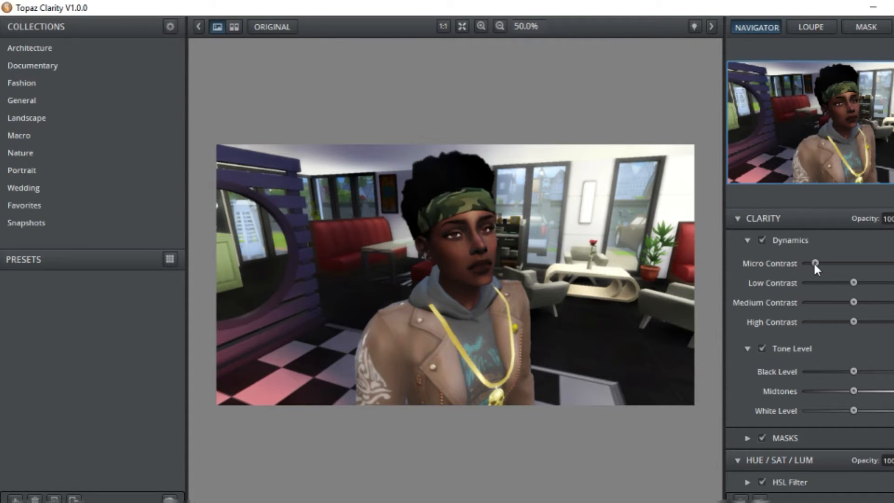
drag(814, 264, 832, 283)
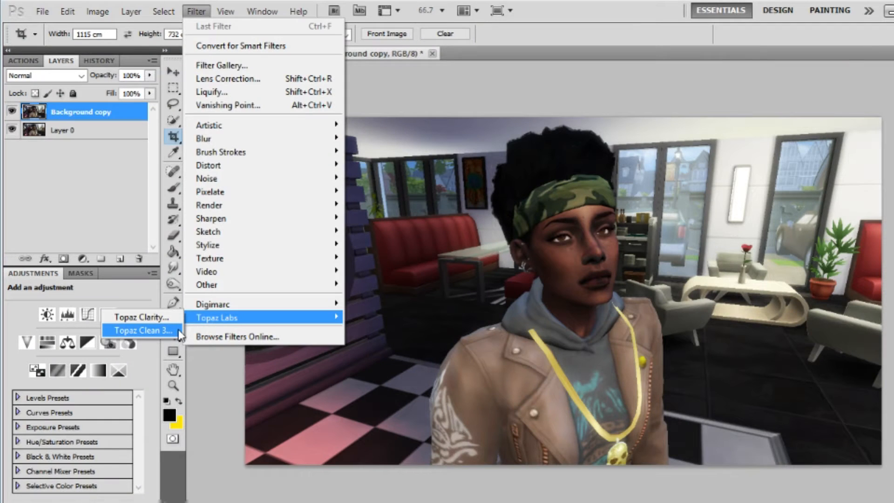
- Run Topaz Clean 3 on the Background copy with a low Strength and a raised Threshold, and open the Edges settings
click(178, 331)
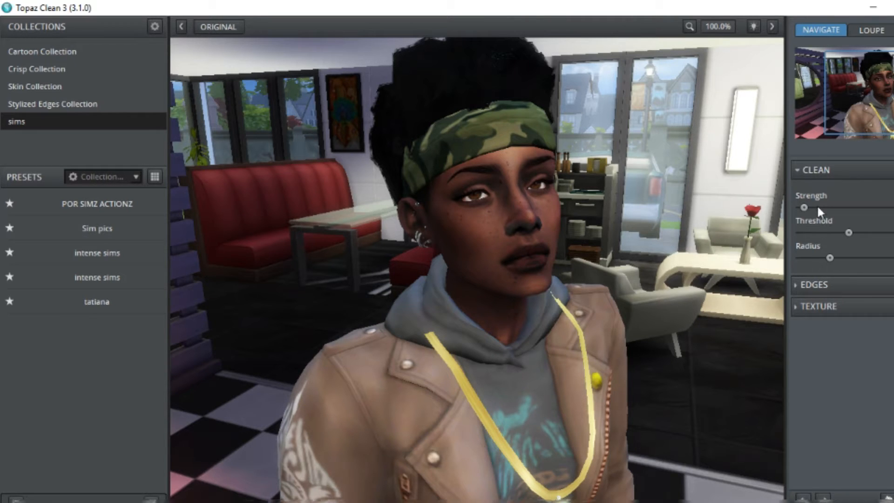
drag(805, 208, 880, 208)
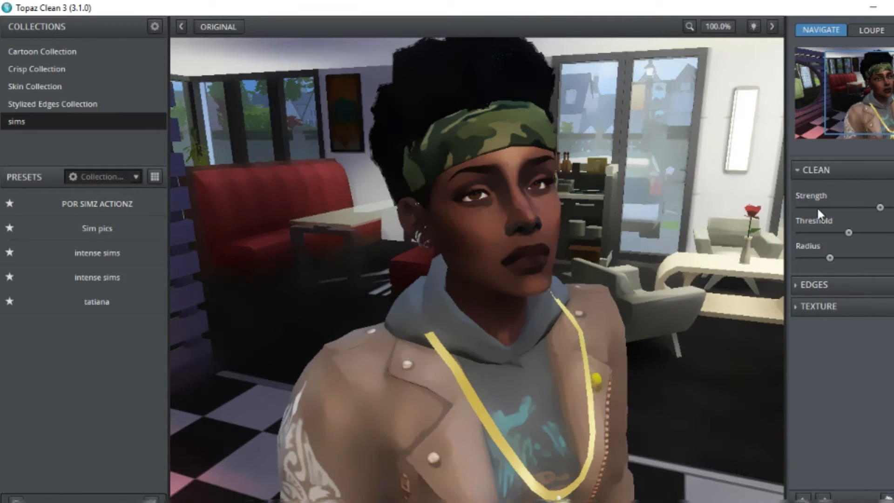
click(817, 208)
click(874, 232)
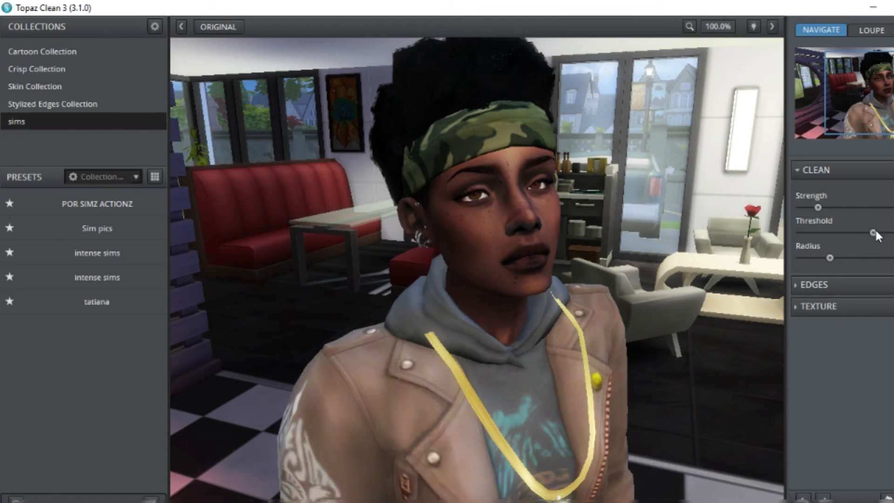
drag(876, 231, 892, 233)
click(833, 285)
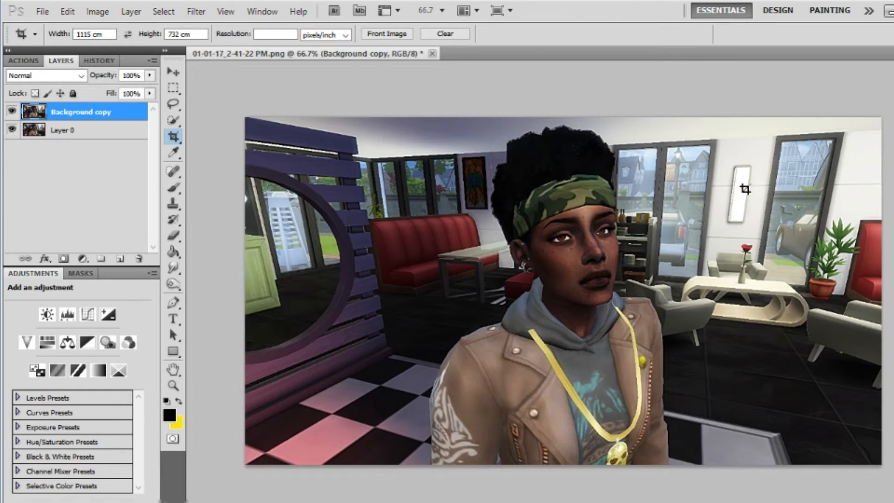
- Try different opacities on the filtered Background copy layer, ending at 100%
right_click(102, 132)
click(79, 111)
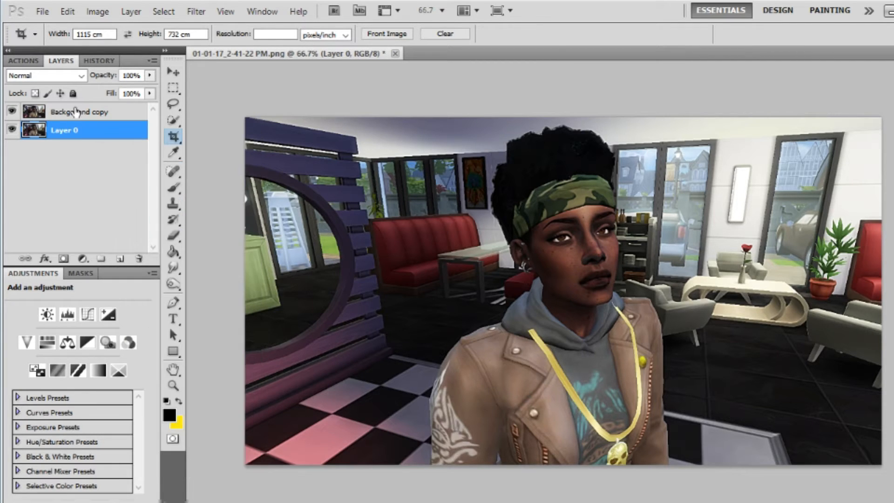
click(86, 112)
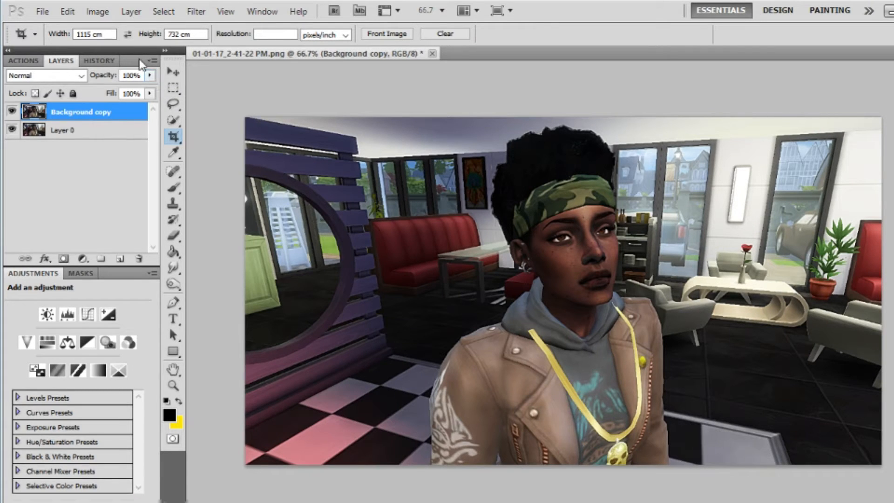
click(149, 76)
drag(137, 90, 253, 91)
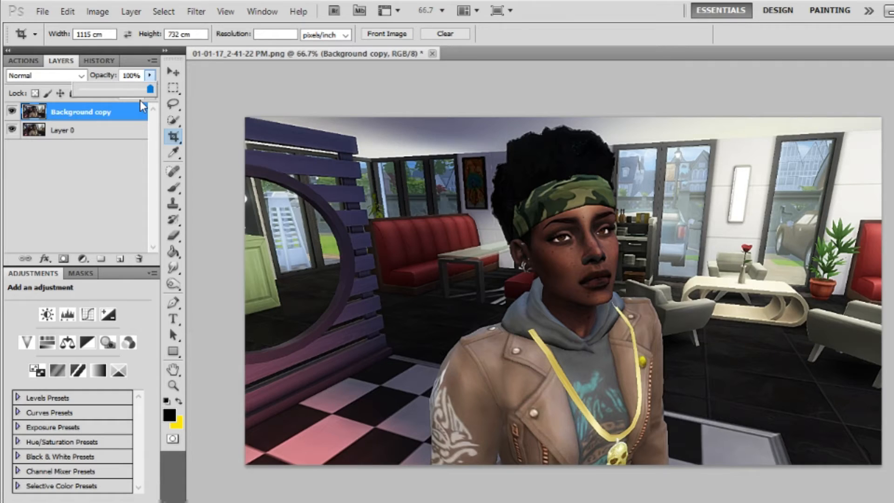
click(113, 90)
drag(112, 88, 253, 80)
- Flatten the filtered image and duplicate the resulting Background layer
right_click(100, 130)
click(119, 449)
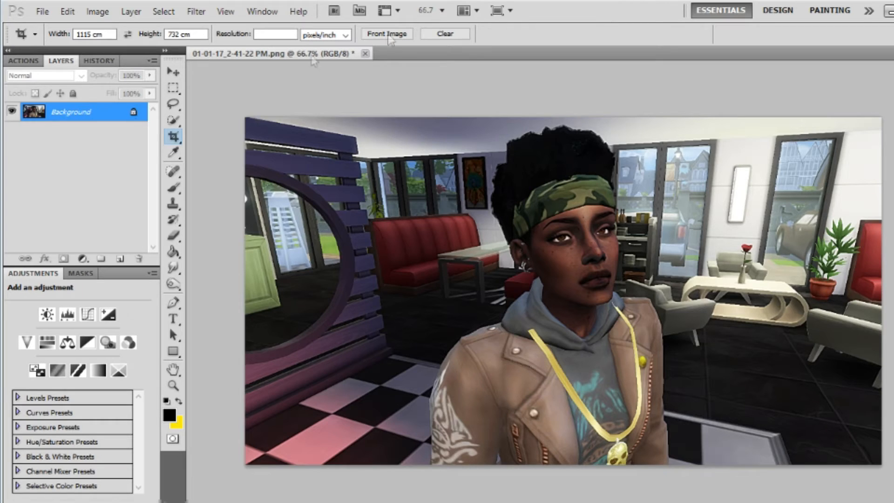
click(25, 60)
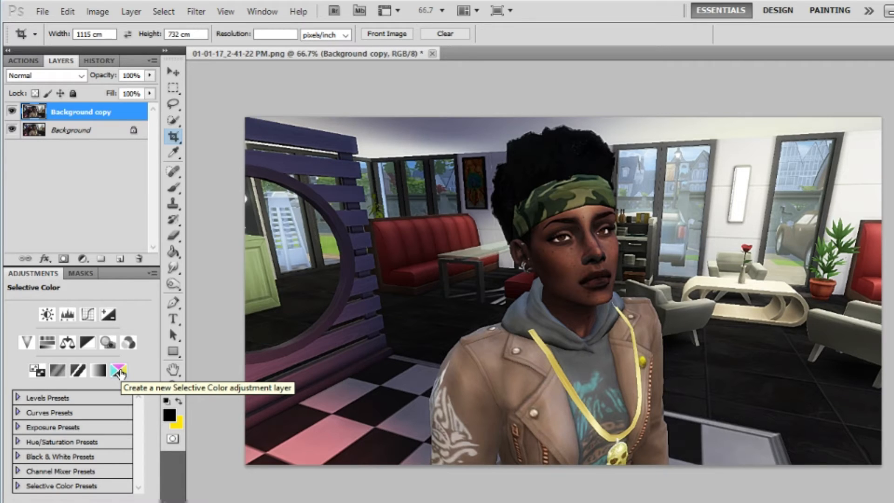
- Add a Selective Color adjustment, tune the Reds, set Cyan to +100% for the Cyans, and flatten the image
click(119, 371)
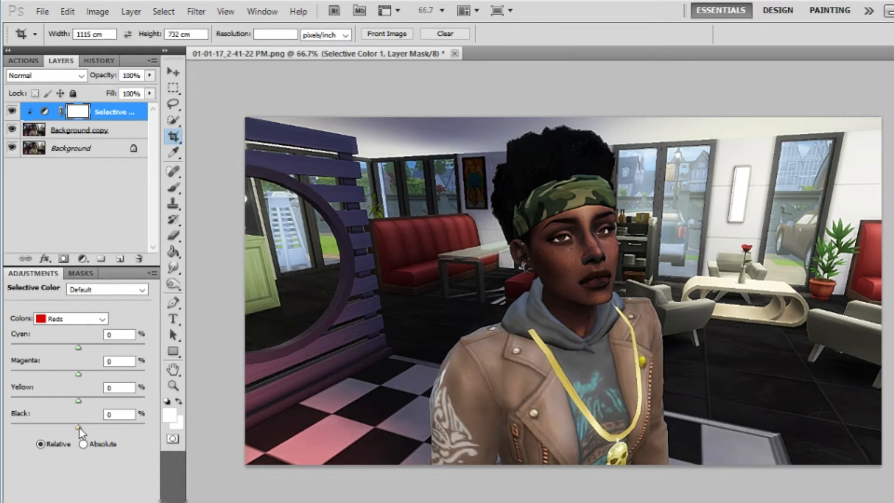
drag(79, 428, 2, 446)
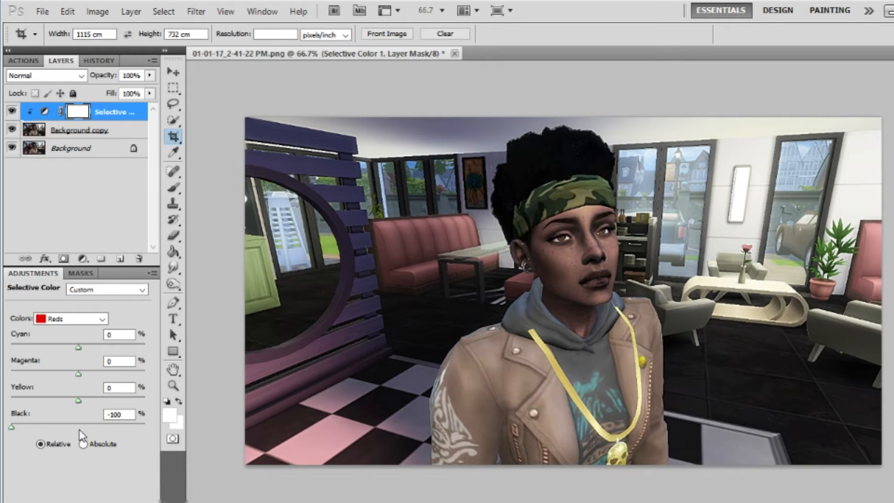
drag(80, 430, 116, 407)
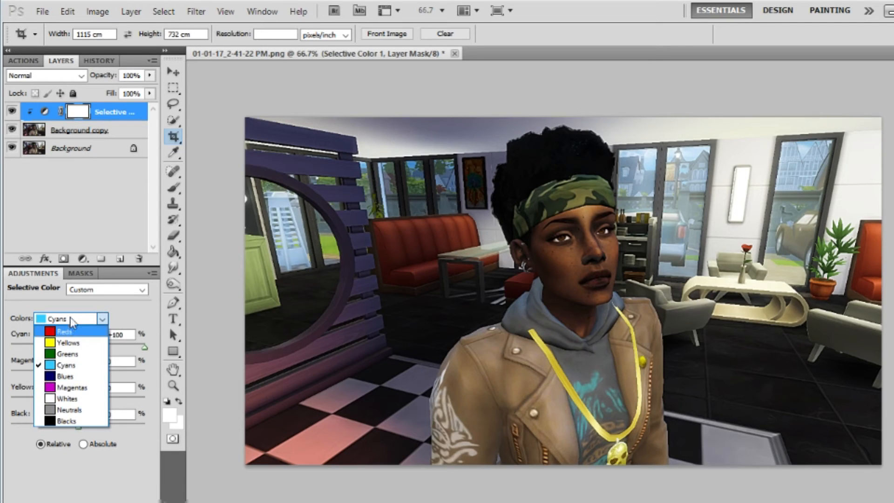
click(70, 320)
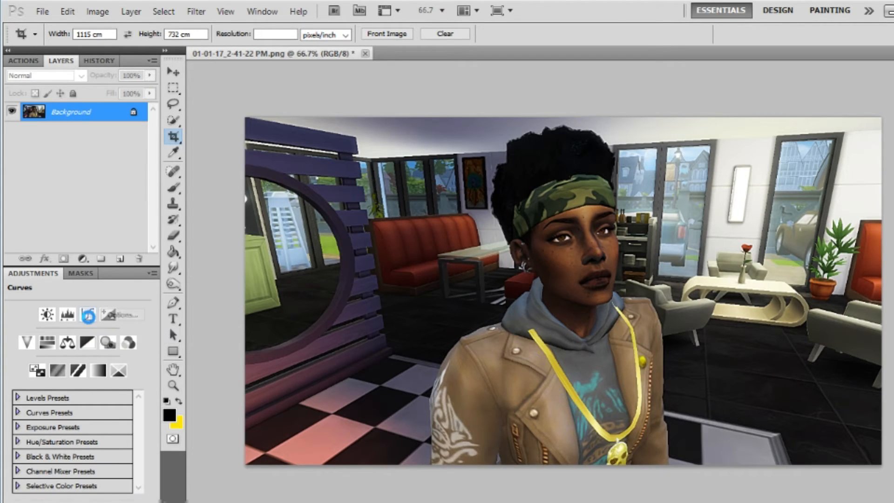
- Add a Curves adjustment layer and reshape its channel curves, including Green and Blue, to warm the image's colours
click(87, 317)
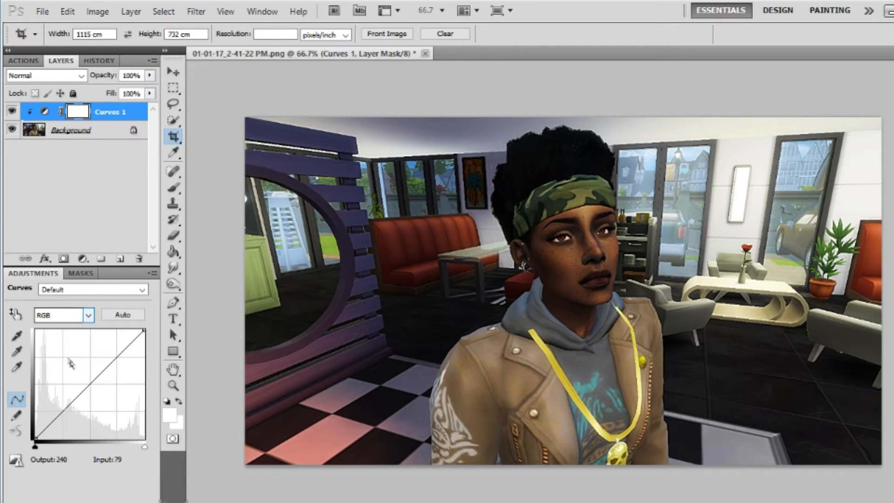
drag(101, 375, 152, 402)
drag(116, 358, 93, 354)
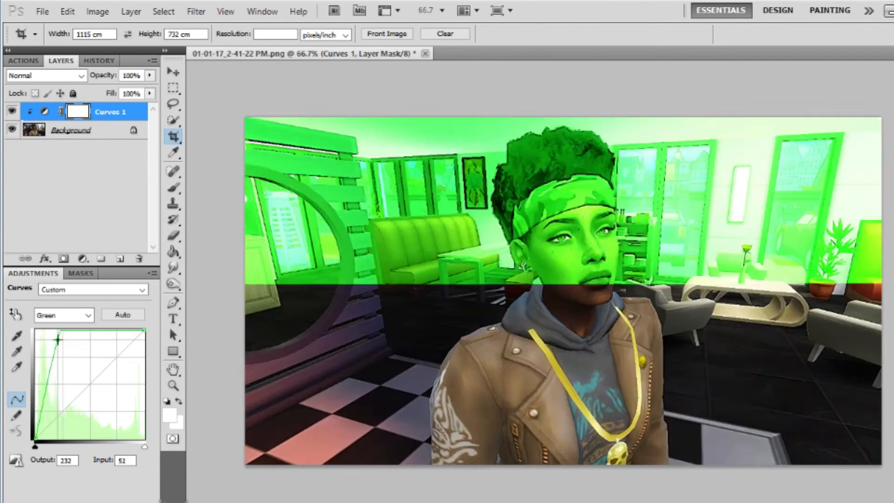
drag(57, 339, 56, 338)
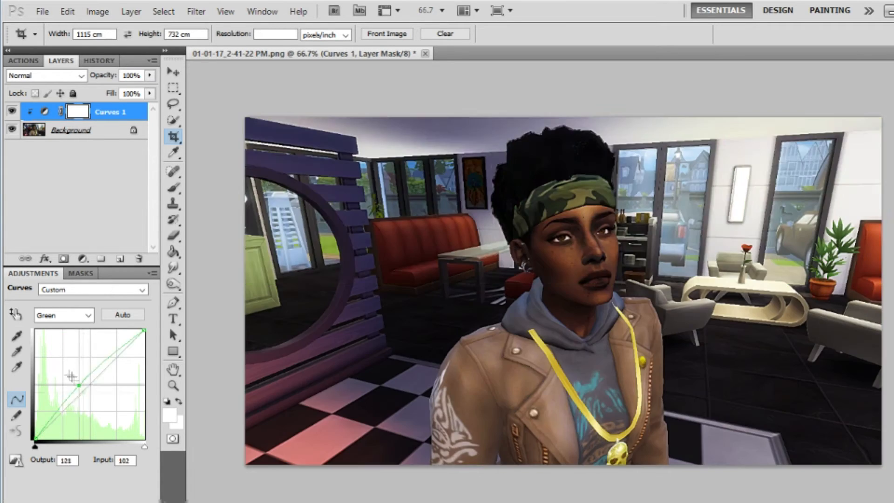
drag(72, 377, 47, 333)
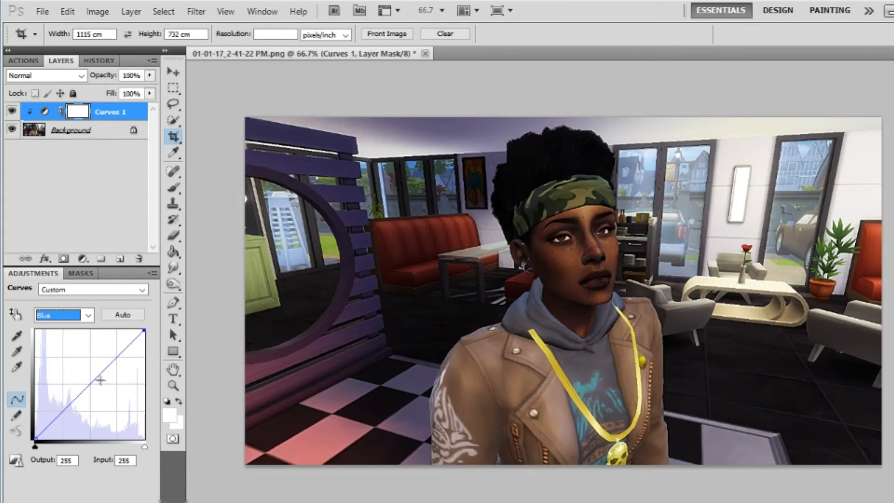
drag(99, 375, 58, 329)
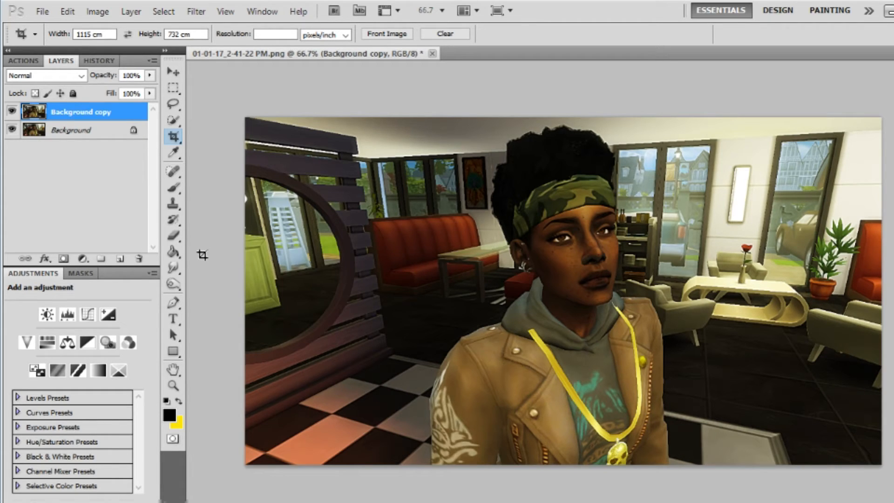
- Dodge the Background copy's midtones and burn its shadows with a 900 px brush, both at 50% exposure
key(o)
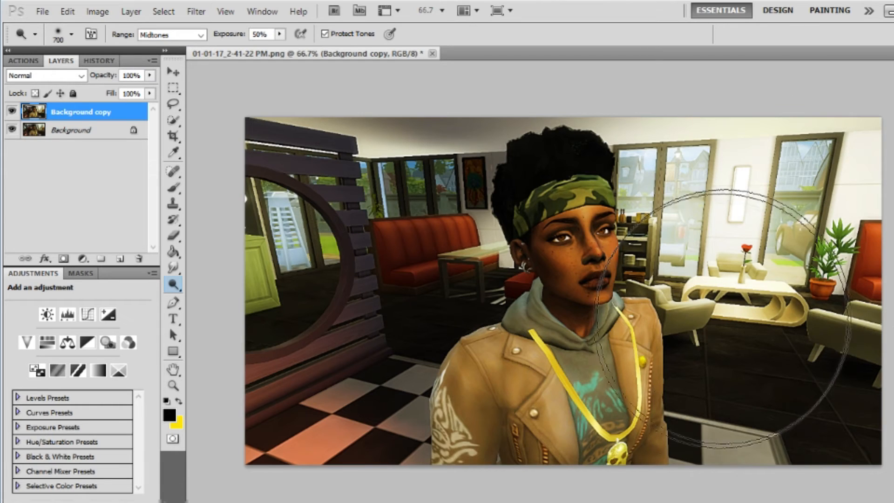
click(173, 285)
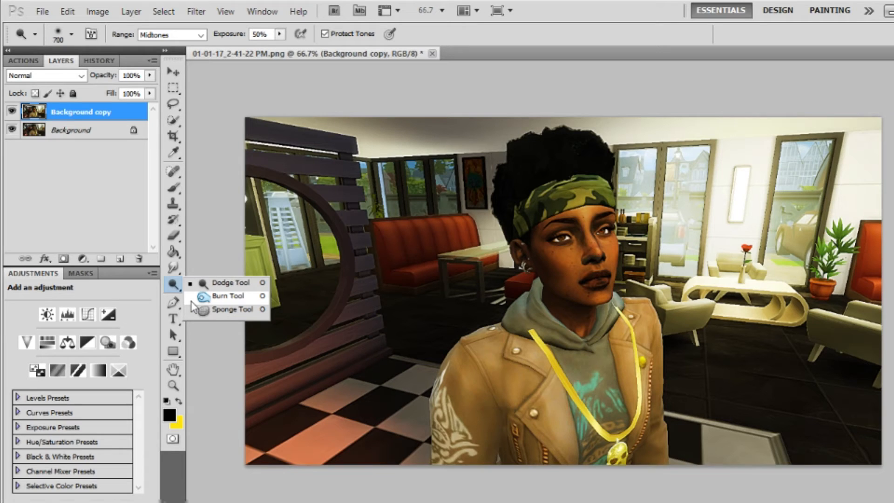
click(205, 296)
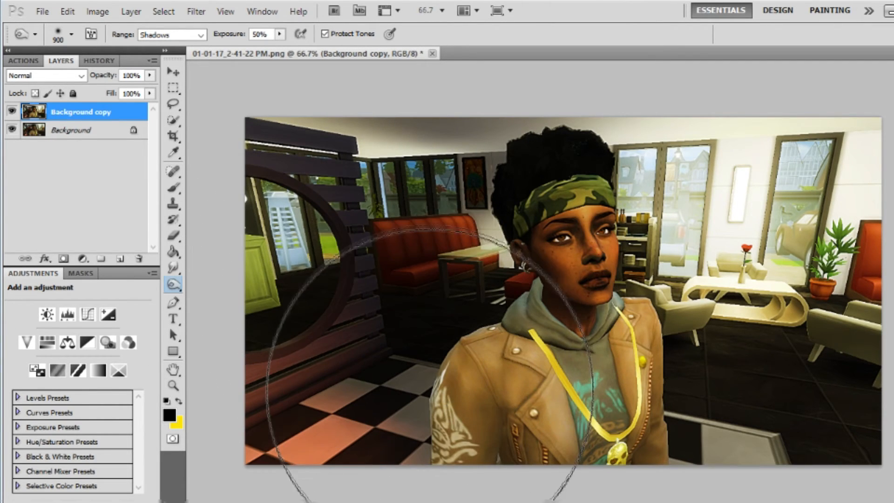
click(422, 322)
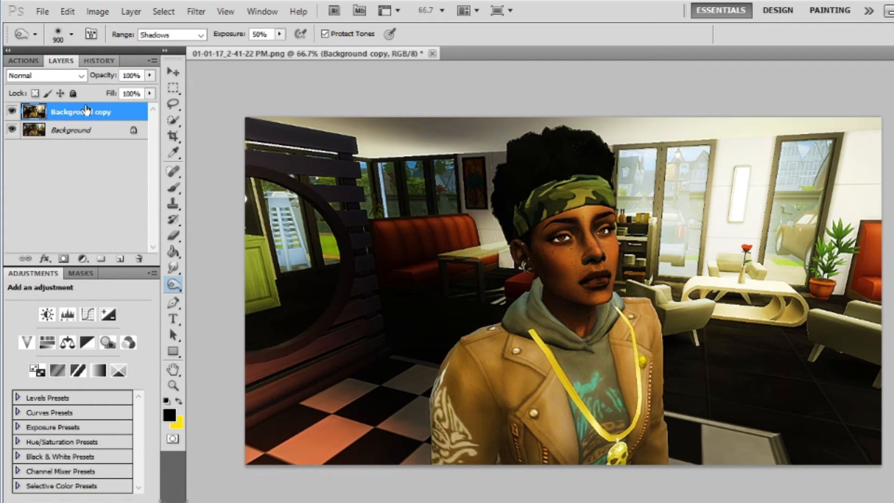
- Flatten the dodged and burned image and duplicate the Background layer
key(Delete)
right_click(90, 116)
click(108, 146)
click(582, 154)
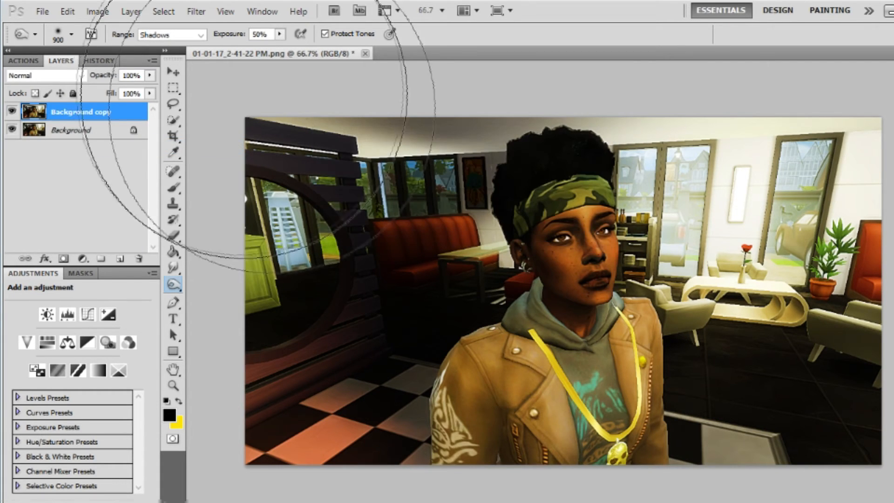
- Apply a Lens Blur with a very low Radius to the Background copy layer
click(196, 11)
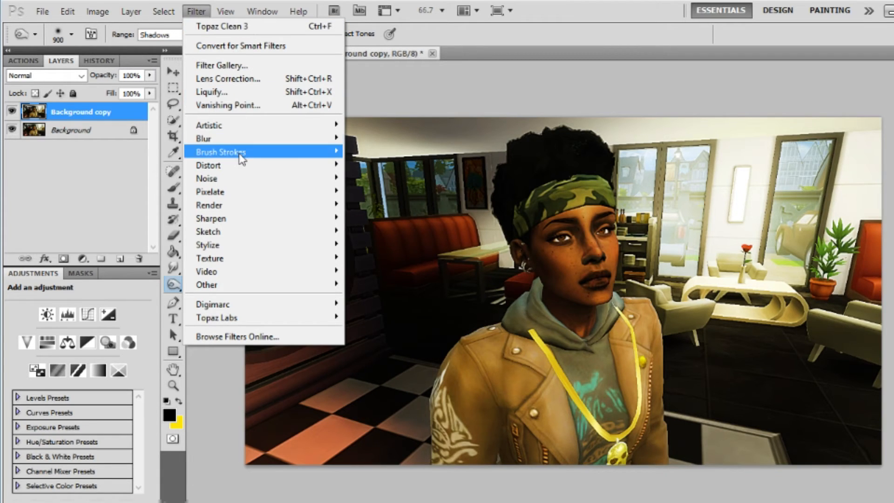
mouse_move(242, 145)
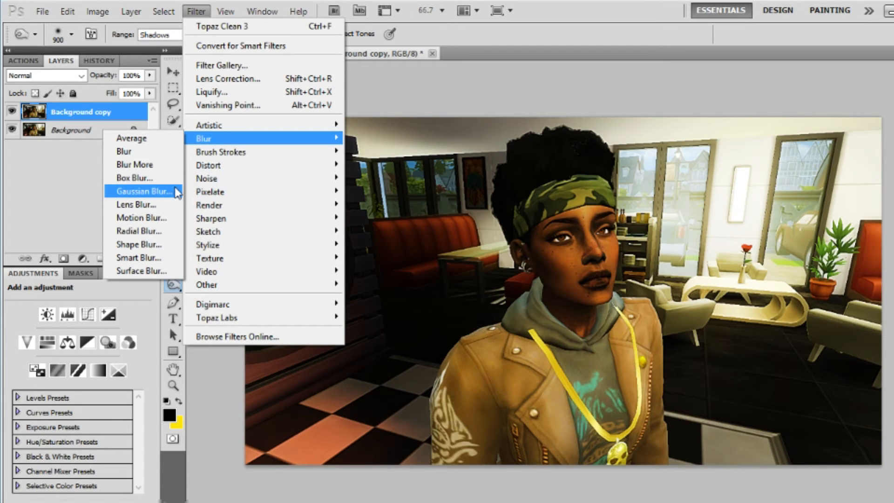
click(167, 206)
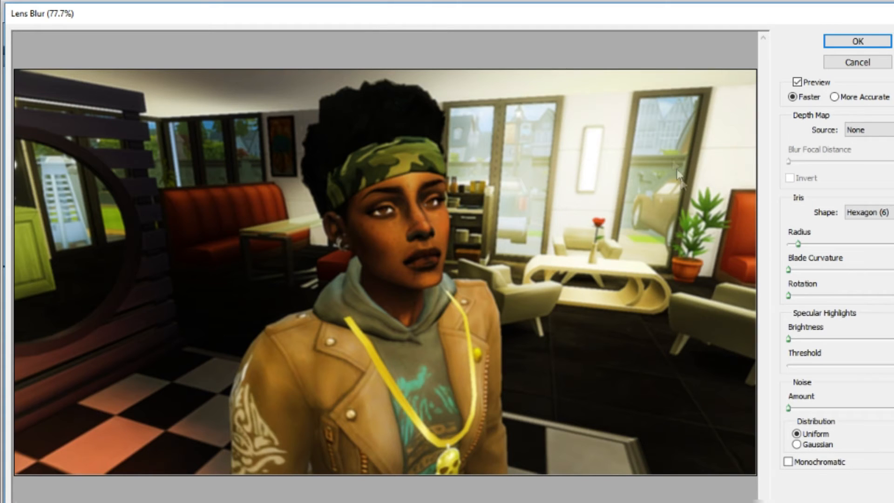
drag(798, 244, 813, 244)
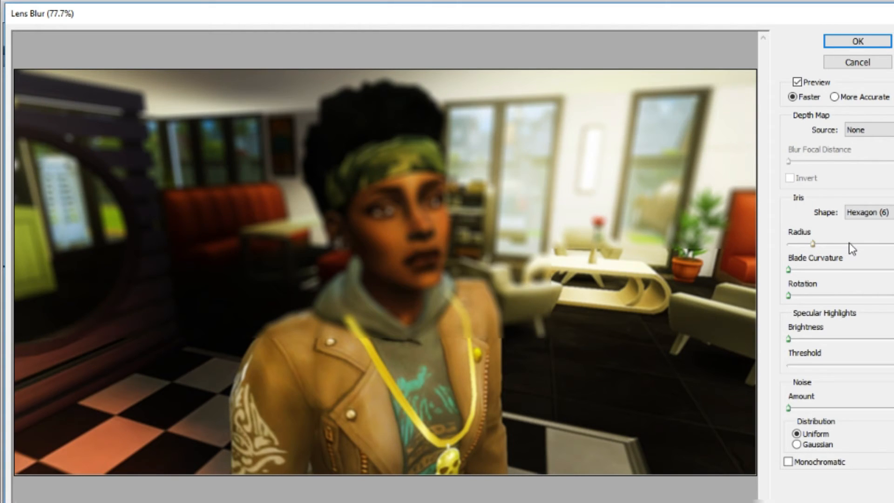
drag(813, 244, 789, 244)
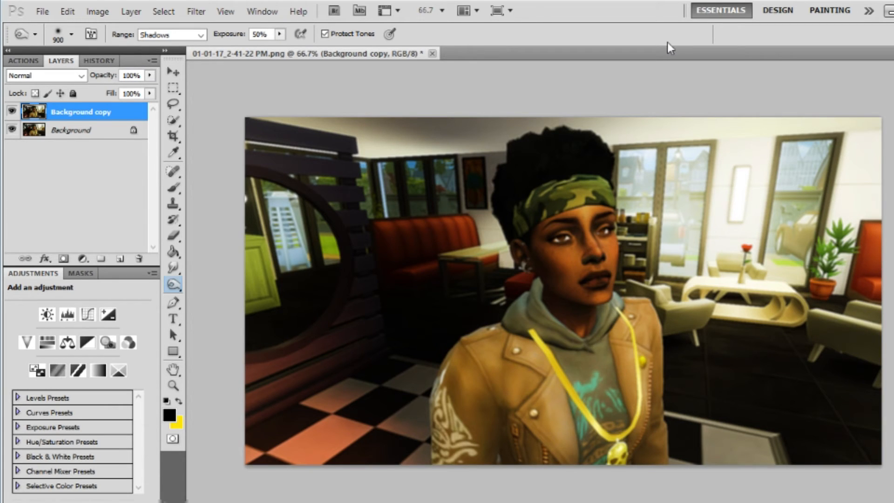
- Erase the blur over the character's face and headband with a 90 px eraser, and merge the layers
key(e)
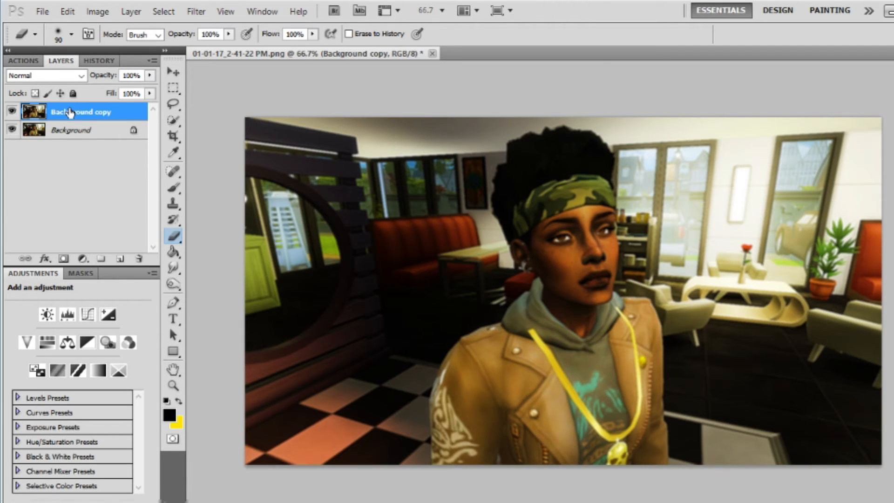
mouse_move(585, 158)
mouse_down()
mouse_move(600, 249)
mouse_move(550, 208)
mouse_up()
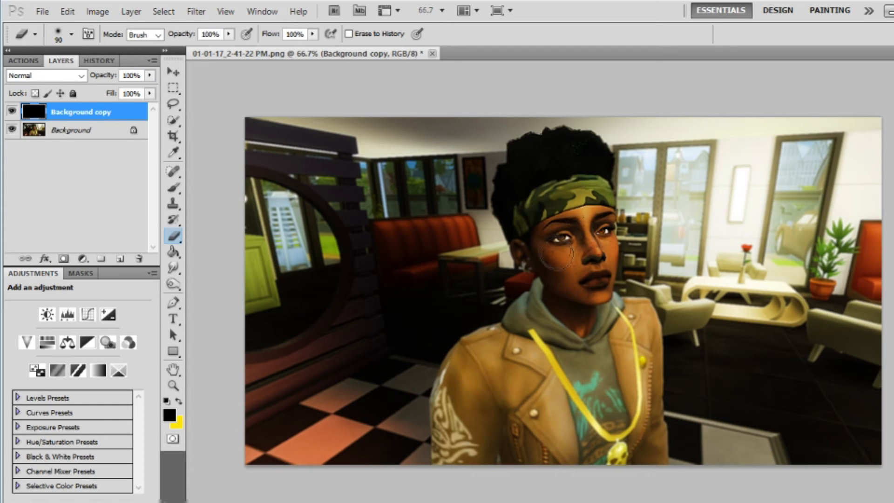
key(ctrl+e)
- Crop the image closer around the character, using the 1115 cm by 732 cm crop proportions
click(173, 135)
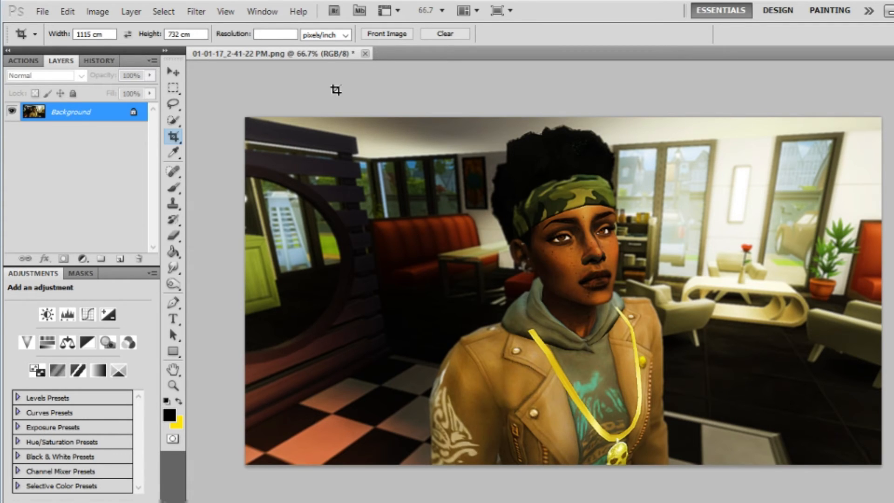
drag(301, 107, 698, 502)
click(701, 33)
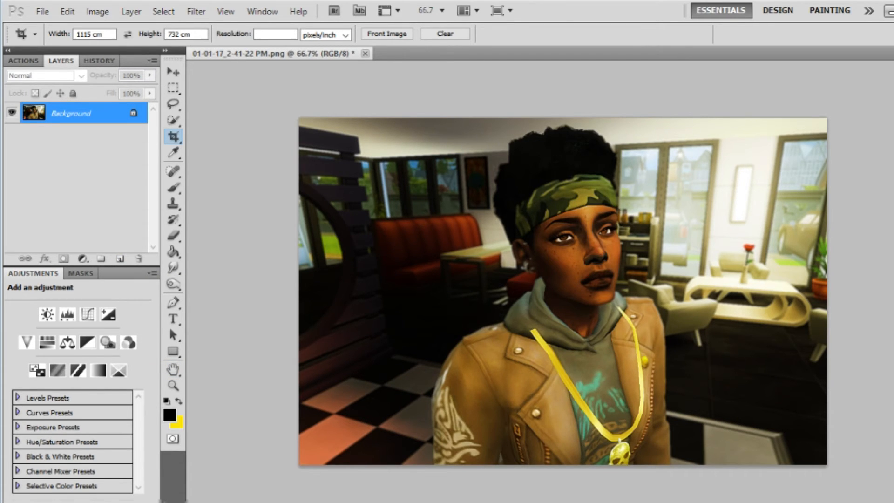
click(382, 502)
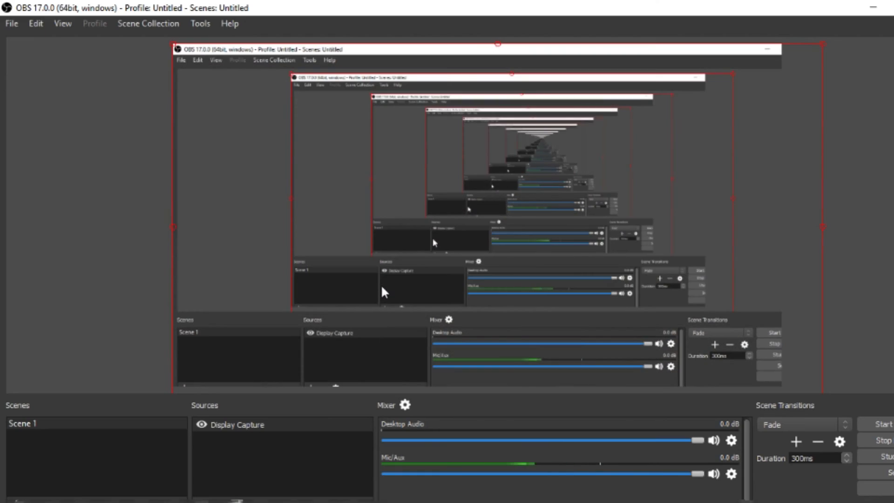
click(872, 7)
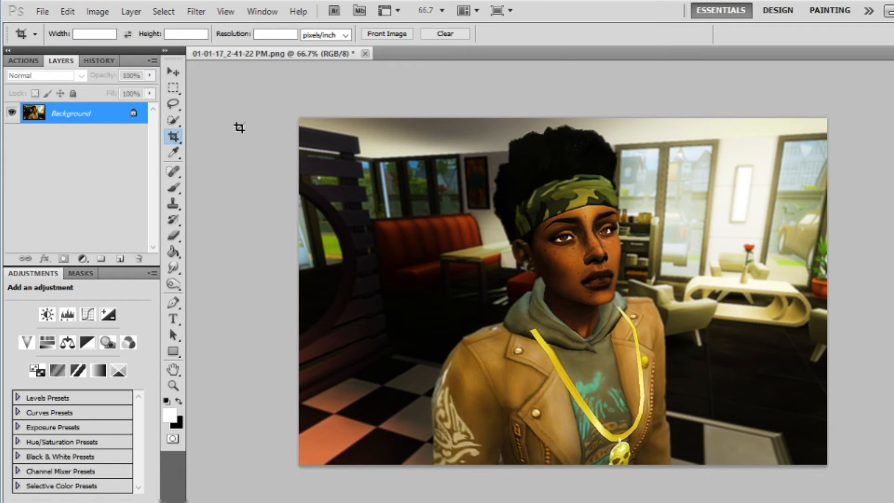
- Add a new layer, fill a thin full-width strip along the image's upper edge with black, and deselect it
click(120, 259)
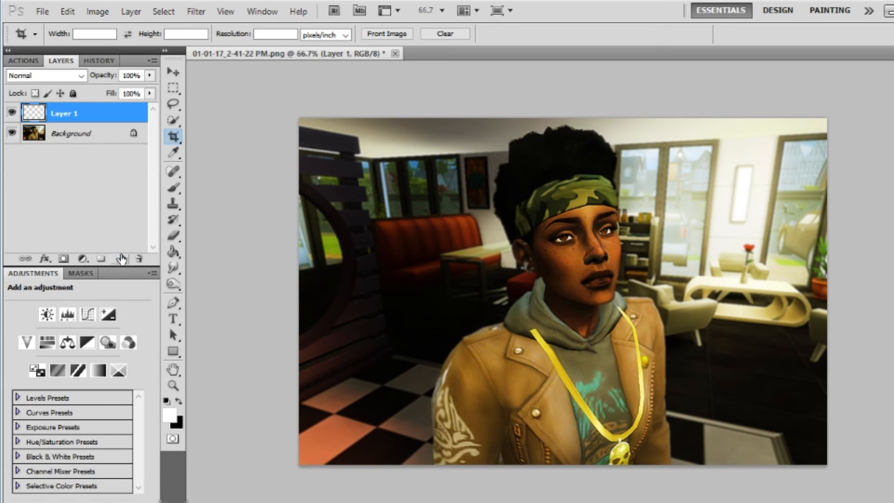
click(173, 91)
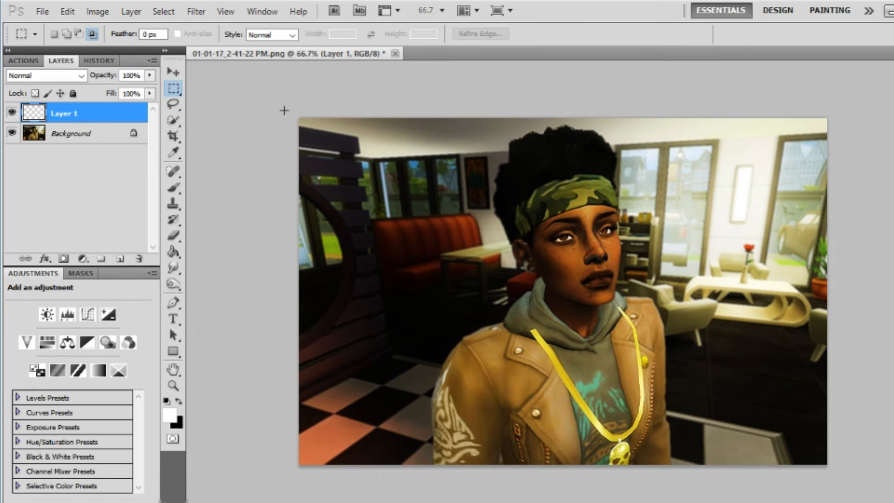
drag(299, 110, 503, 120)
drag(392, 127, 827, 125)
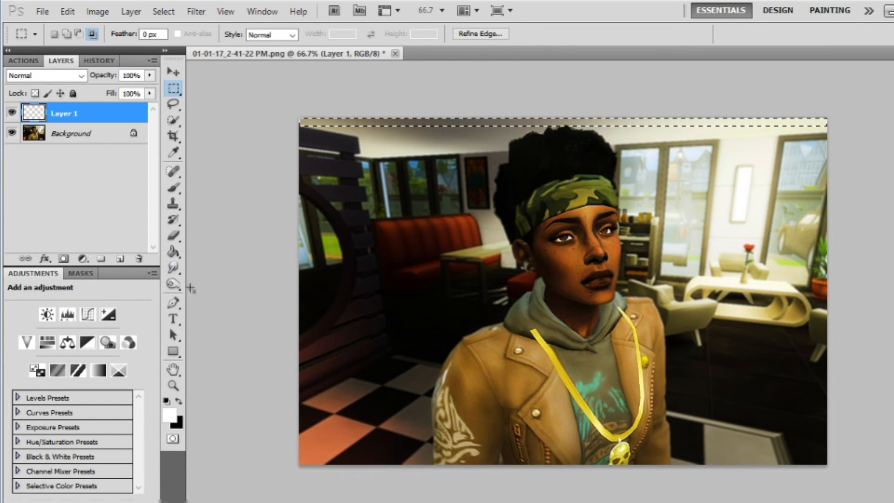
click(172, 250)
click(178, 401)
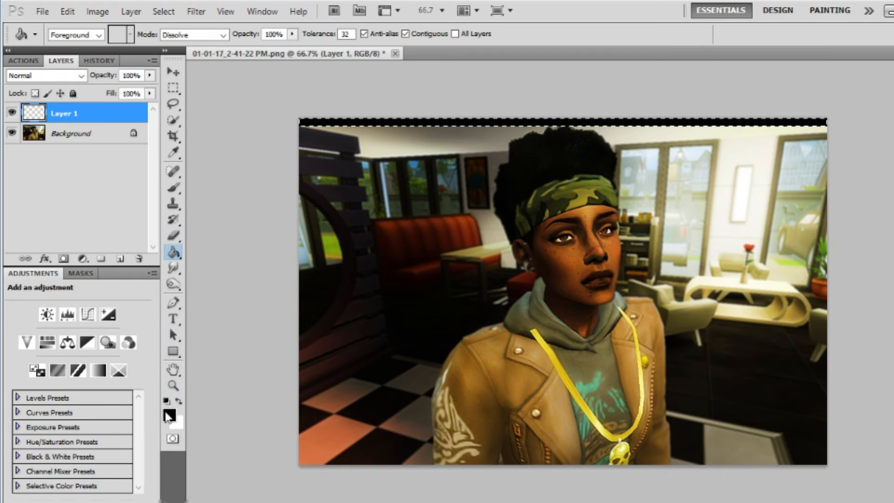
click(175, 135)
click(333, 183)
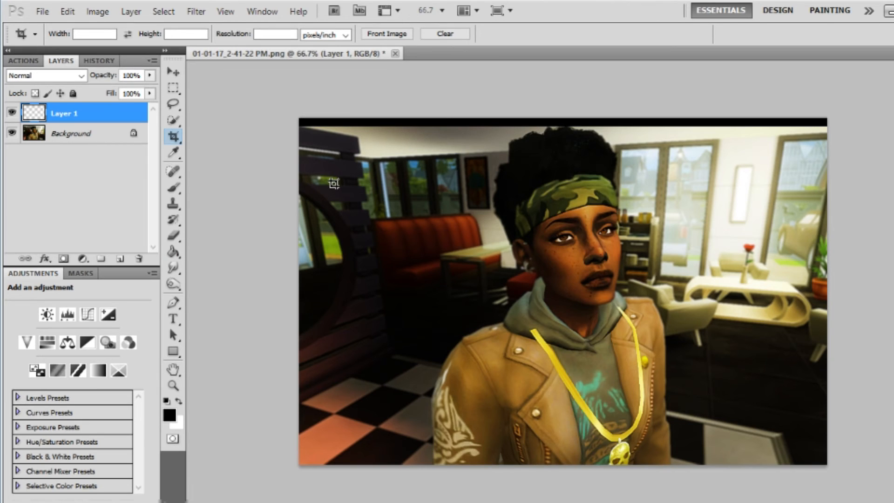
- Copy the black strip, paste it onto a new layer, and move it to the image's lower edge
click(173, 88)
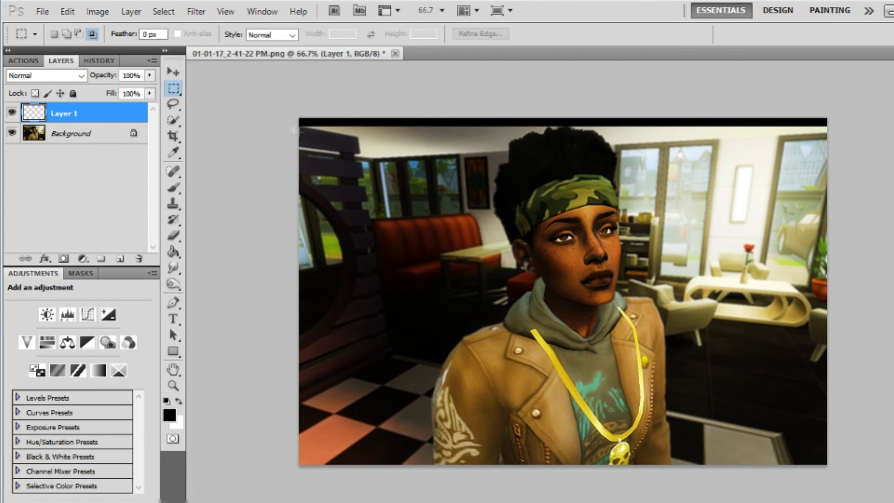
drag(298, 117, 829, 219)
click(67, 11)
click(93, 103)
click(67, 11)
click(129, 132)
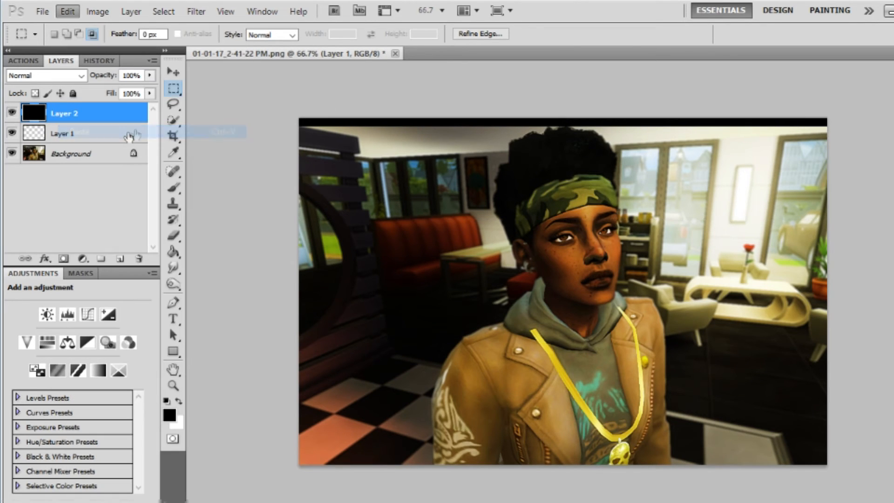
click(172, 70)
drag(333, 171, 343, 409)
drag(332, 443, 325, 459)
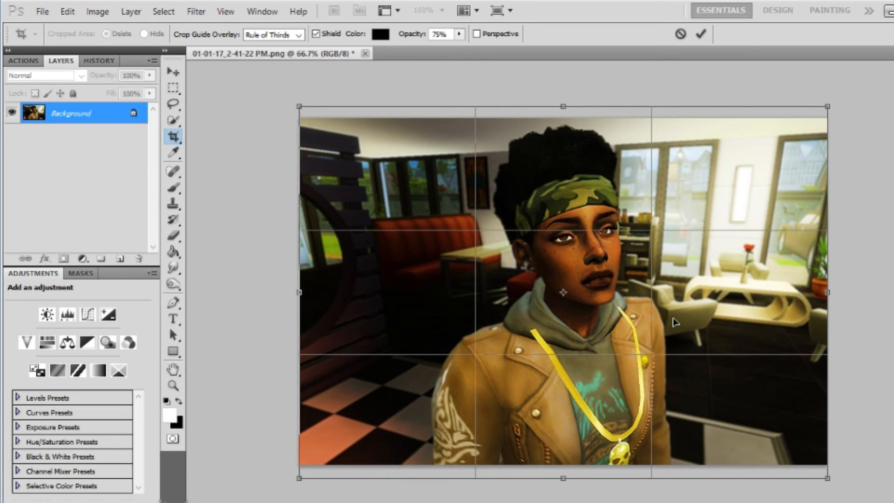
- Extend the canvas slightly above and below the image with the Crop tool to add black bars
click(702, 33)
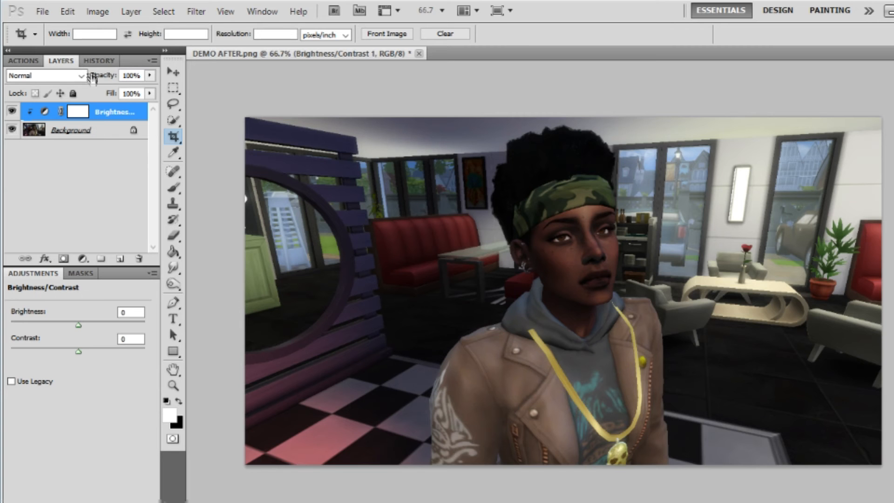
- Revert the image to its original opening snapshot in the history and show its layers again
click(91, 62)
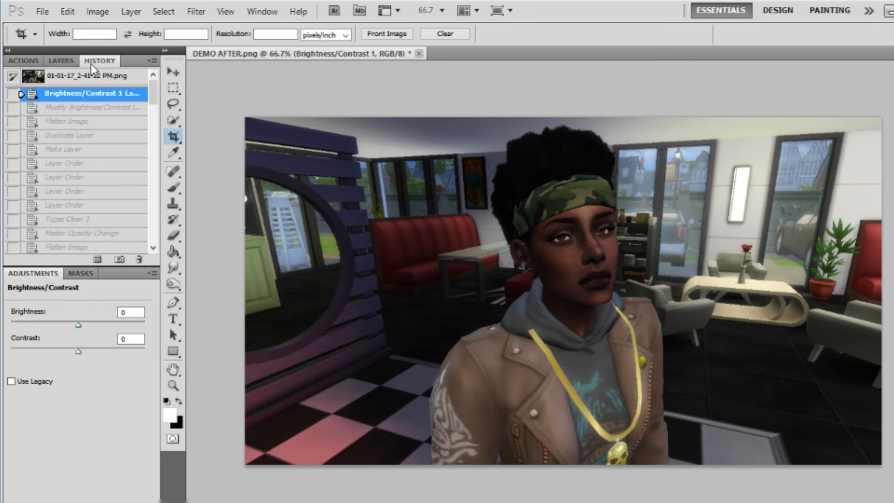
click(80, 70)
click(63, 60)
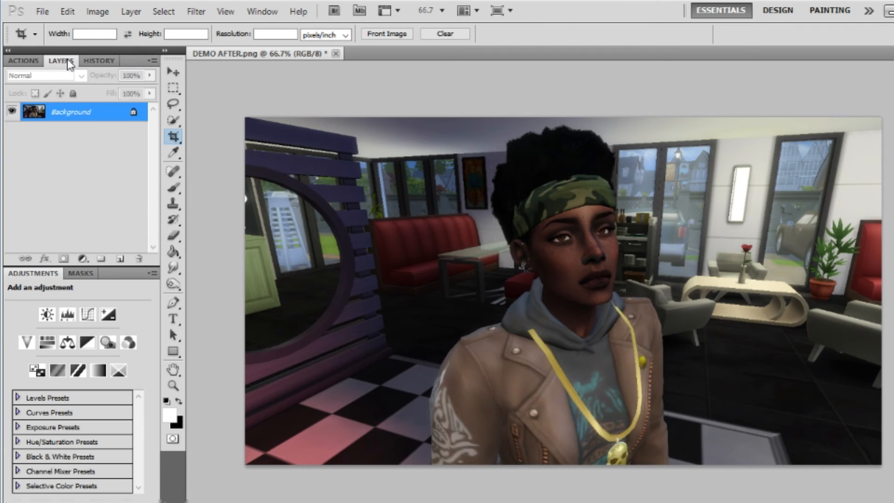
- Look through the list of installed action sets
click(37, 63)
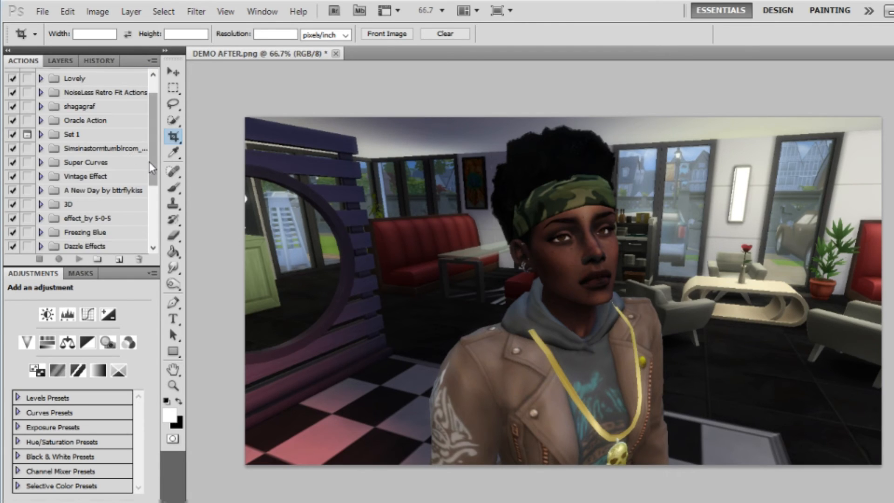
scroll(117, 175, down, 5)
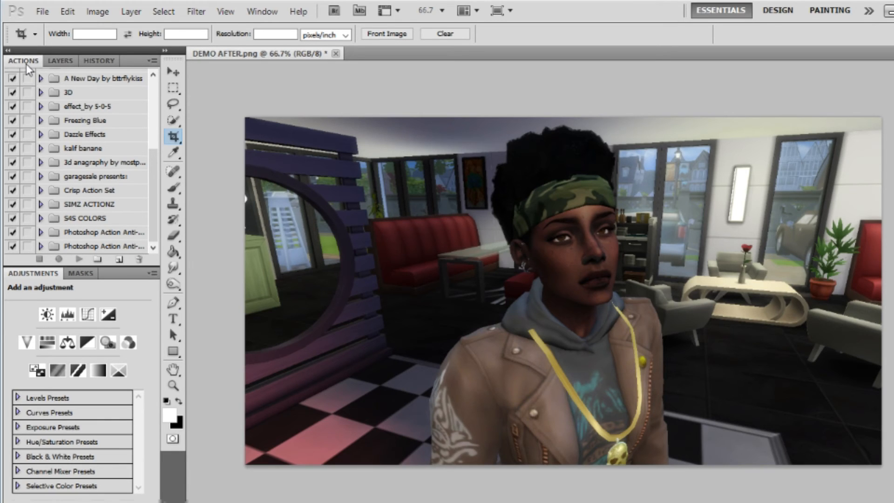
click(232, 15)
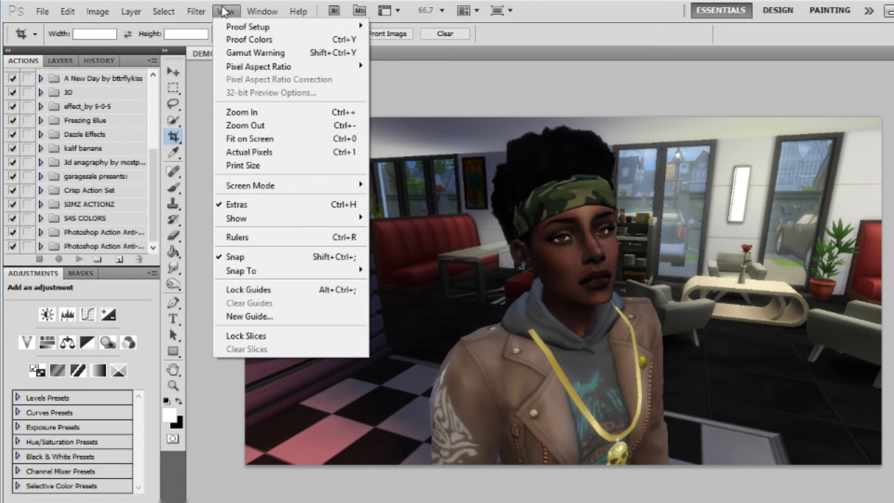
- Create a new action set named "Estrojans Action shit"
click(258, 12)
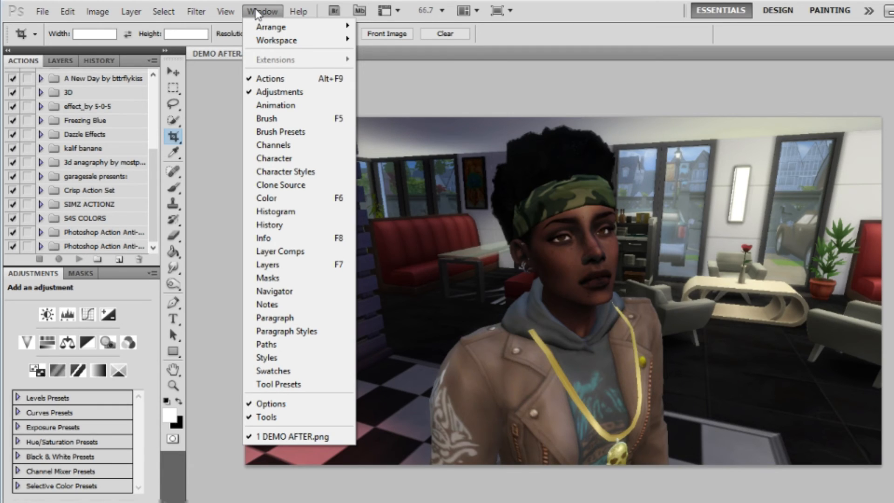
click(287, 83)
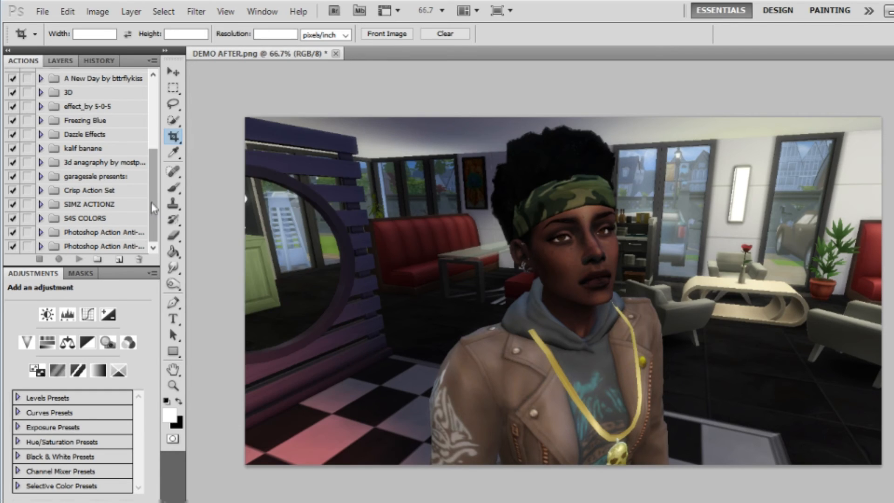
click(97, 259)
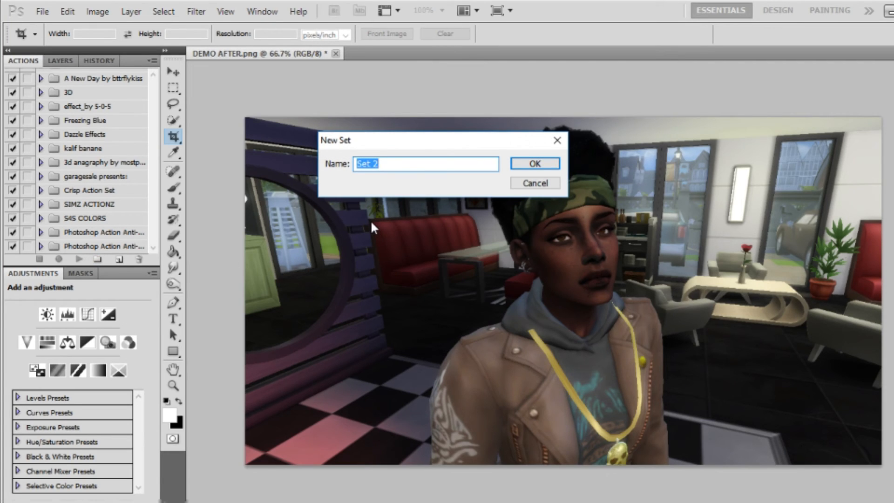
text(Estrojans Action shit)
key(Return)
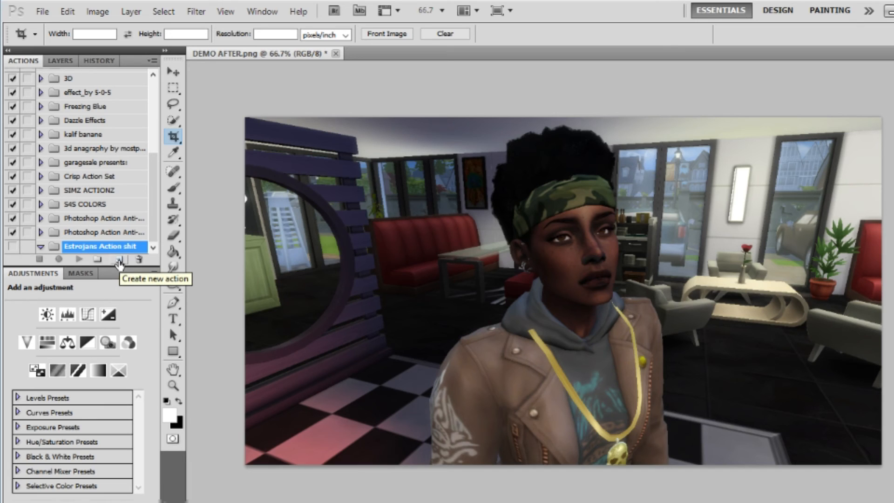
- Start recording a new action named "dbfsjnhbfnskmld" in the "Estrojans Action shit" set
click(119, 259)
text(dbfsjnhbfnskmld)
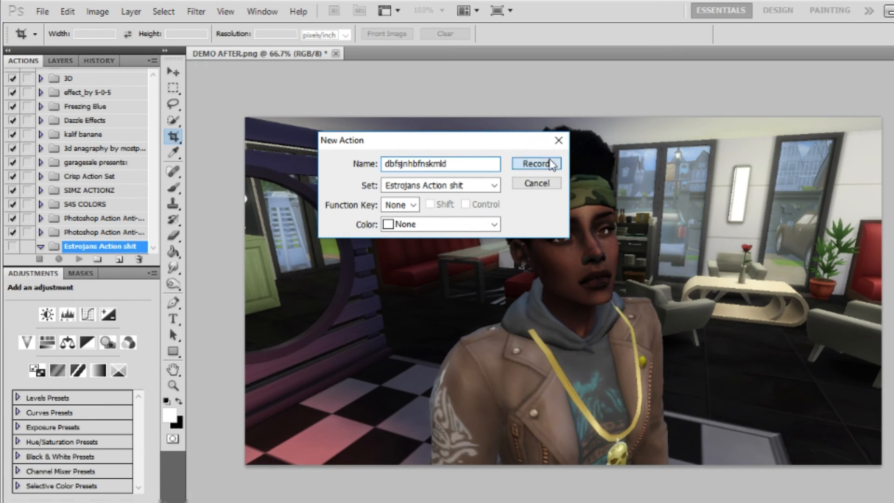
click(551, 163)
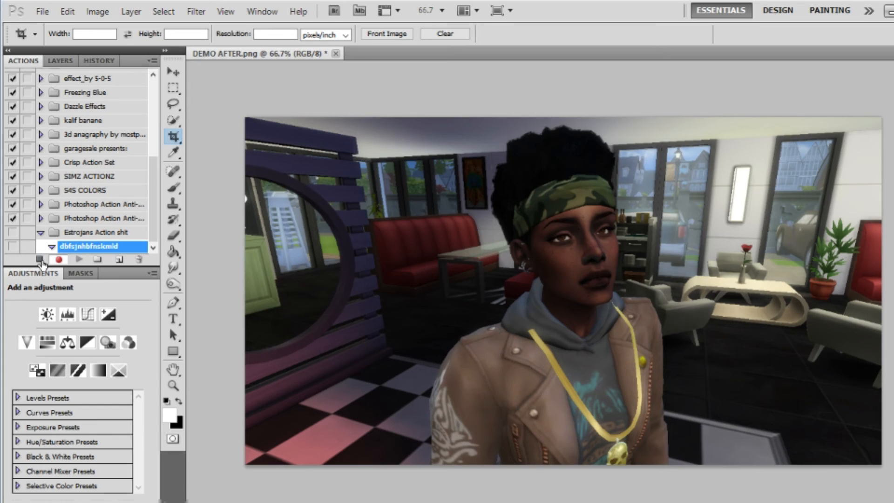
- Add a Brightness/Contrast adjustment with brightness 32 and contrast -6, and flatten the image
click(47, 314)
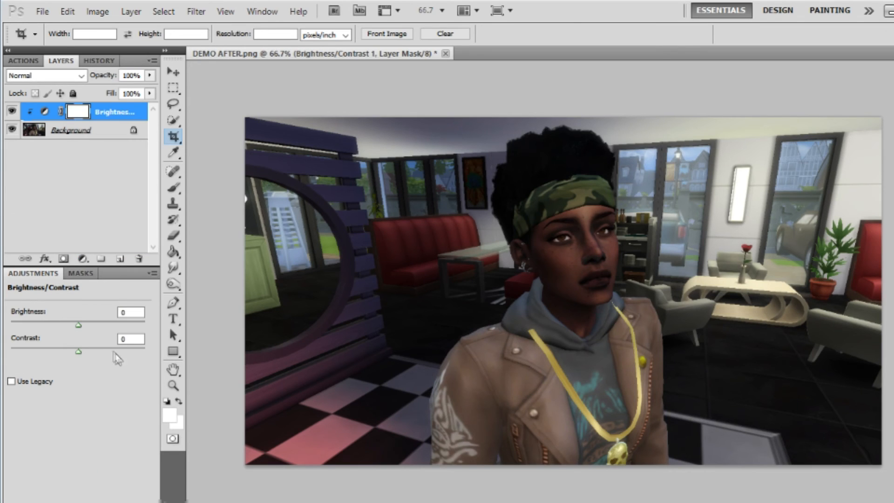
click(102, 323)
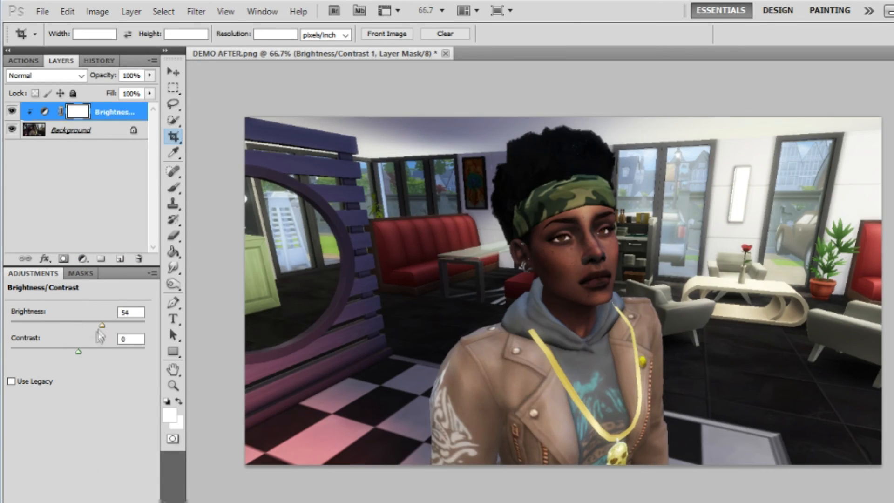
drag(92, 325, 70, 352)
right_click(92, 136)
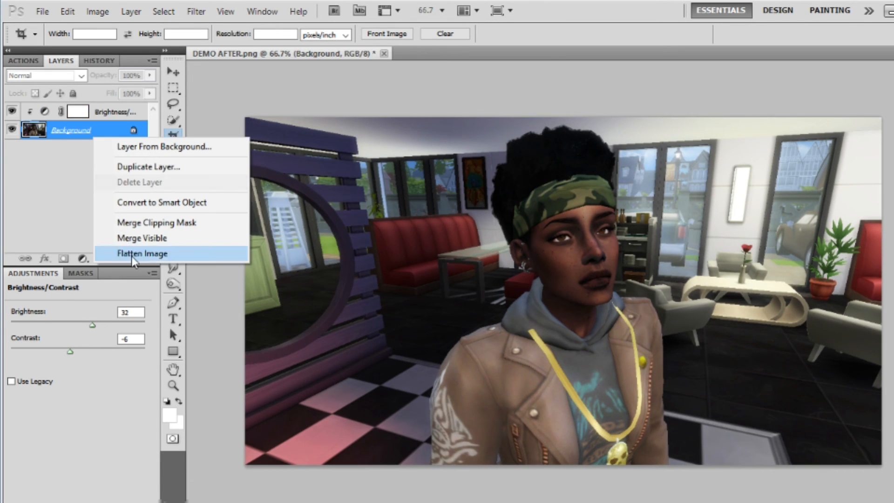
click(131, 256)
- Add a Selective Color adjustment with yellow at +100% for both Reds and Blues, and flatten the image
click(118, 370)
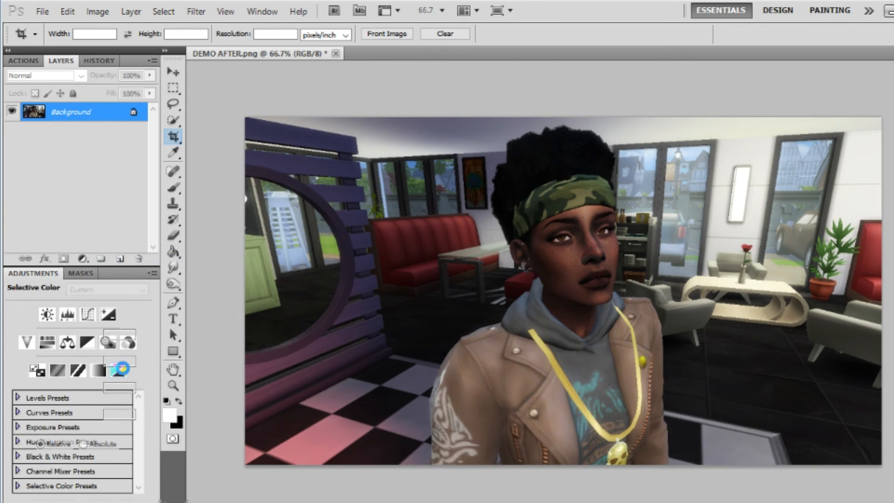
drag(79, 399, 175, 400)
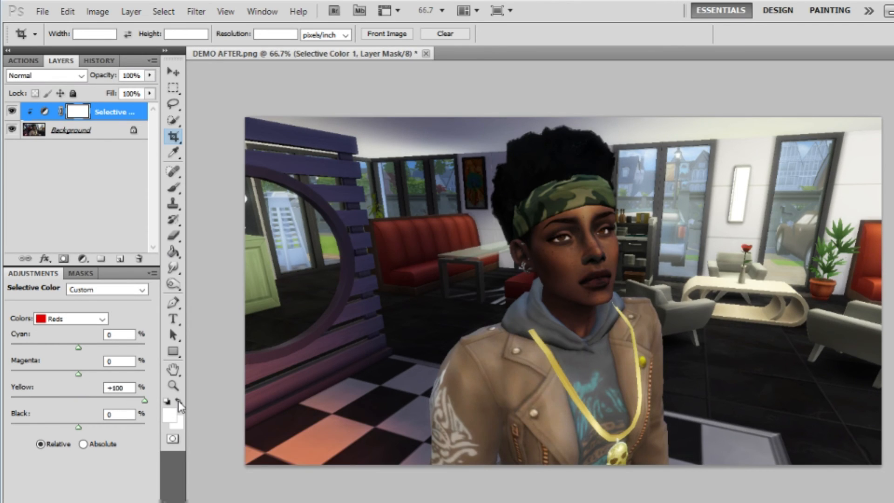
click(75, 320)
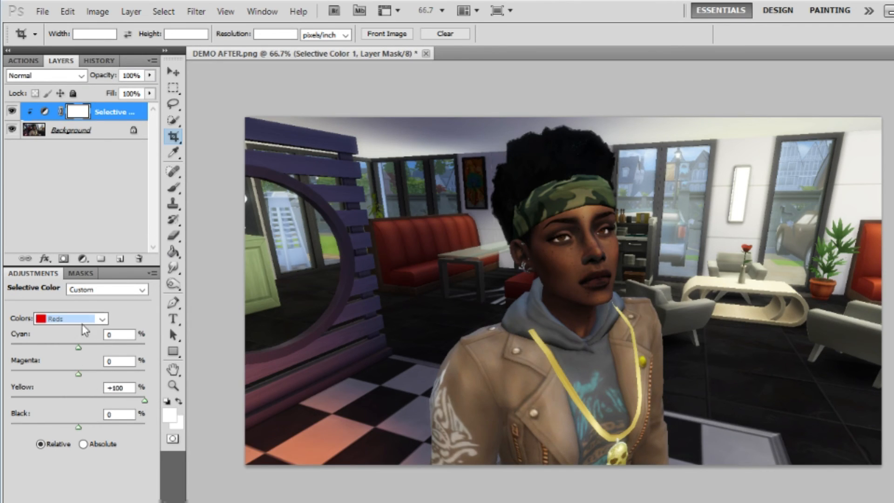
click(70, 378)
drag(79, 400, 220, 398)
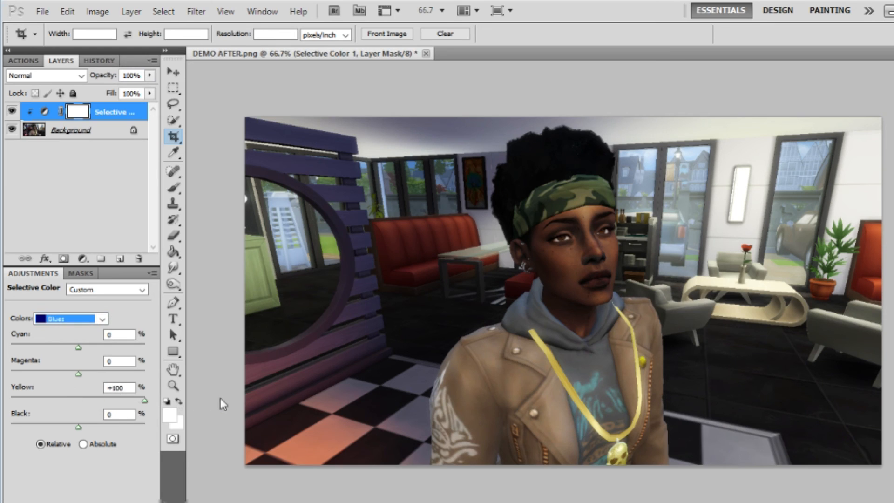
right_click(119, 131)
click(149, 247)
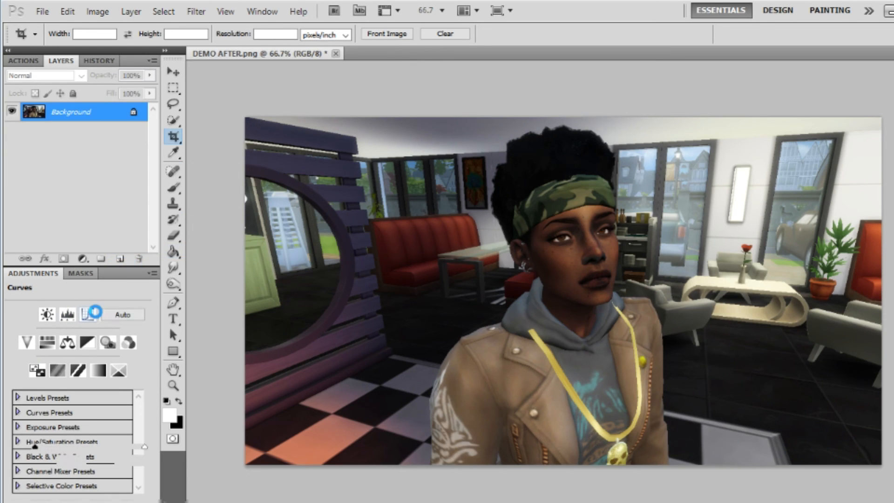
- Add a Curves adjustment raising the Green channel to output 221 at input 60, and flatten the image
drag(107, 364, 36, 343)
click(64, 315)
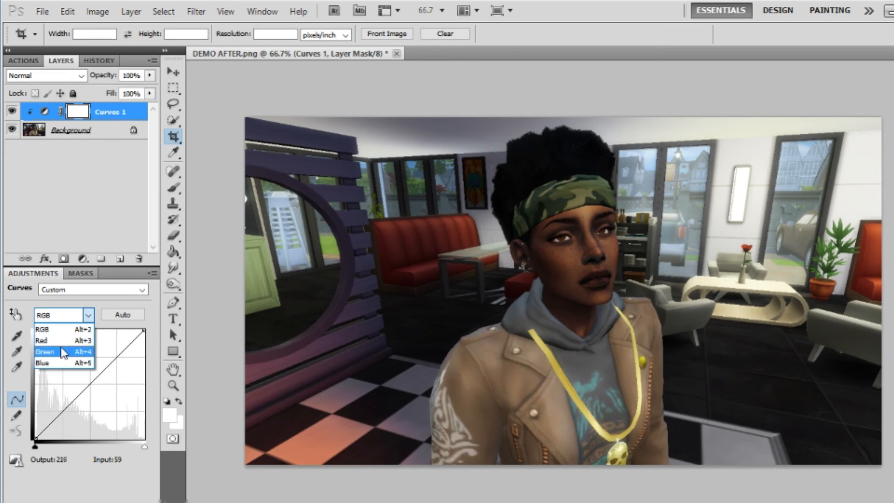
click(47, 343)
drag(70, 385, 62, 344)
right_click(93, 130)
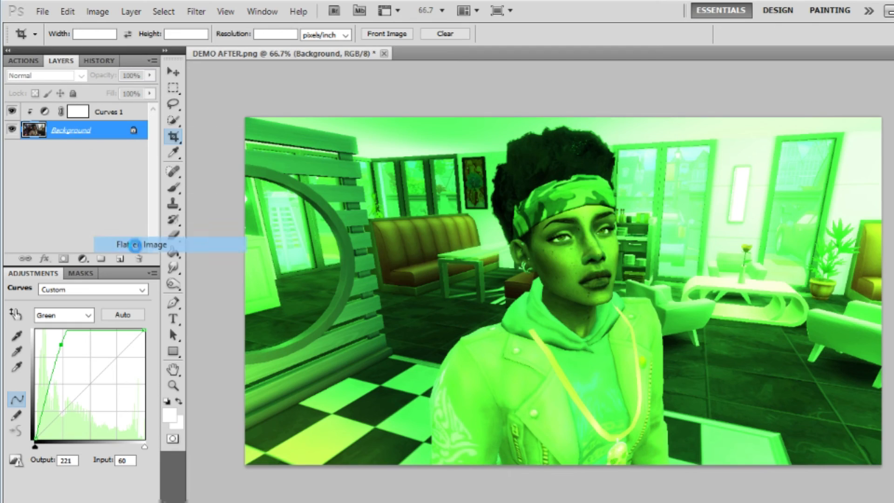
click(136, 247)
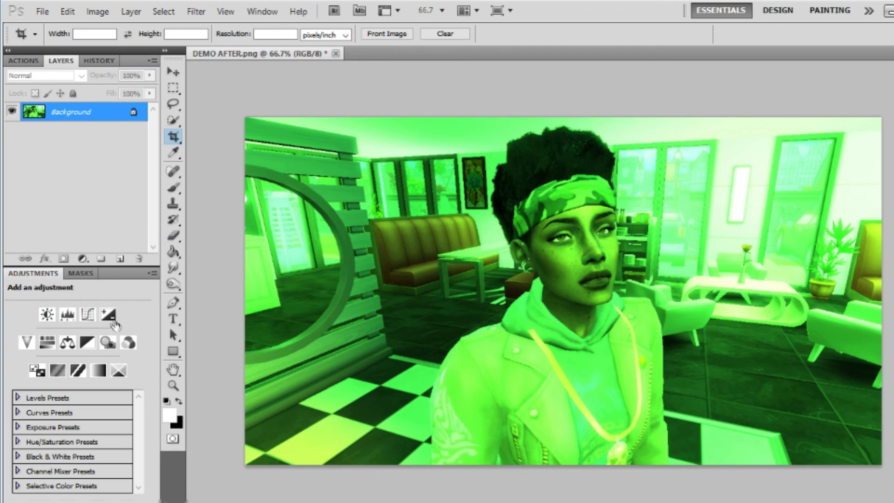
- Duplicate the Background layer and apply a Gaussian Blur with a 3.8-pixel radius to the copy
right_click(83, 116)
click(217, 147)
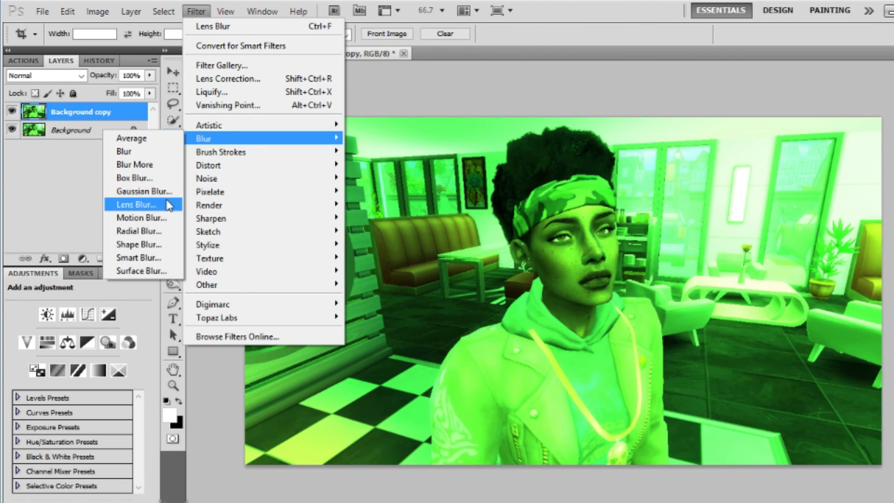
click(163, 195)
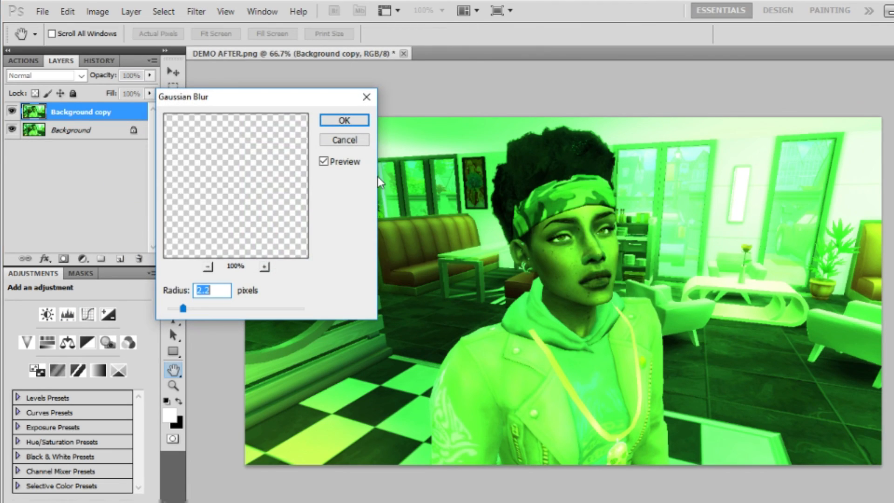
click(194, 310)
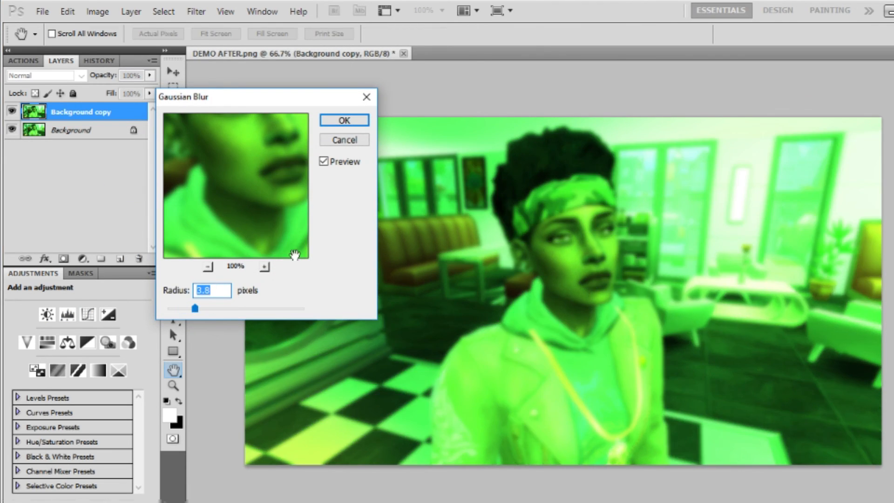
drag(194, 311, 400, 314)
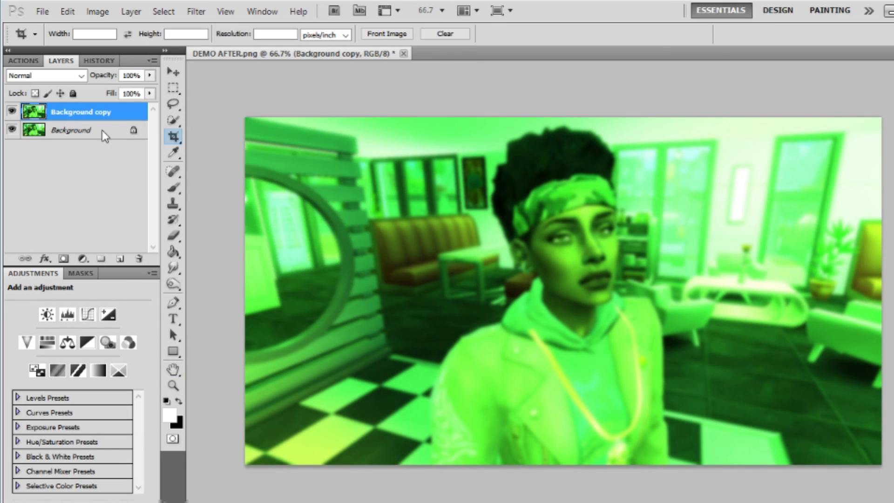
- Erase the blur over the character's eyes with a 60-pixel eraser and flatten the image
click(173, 236)
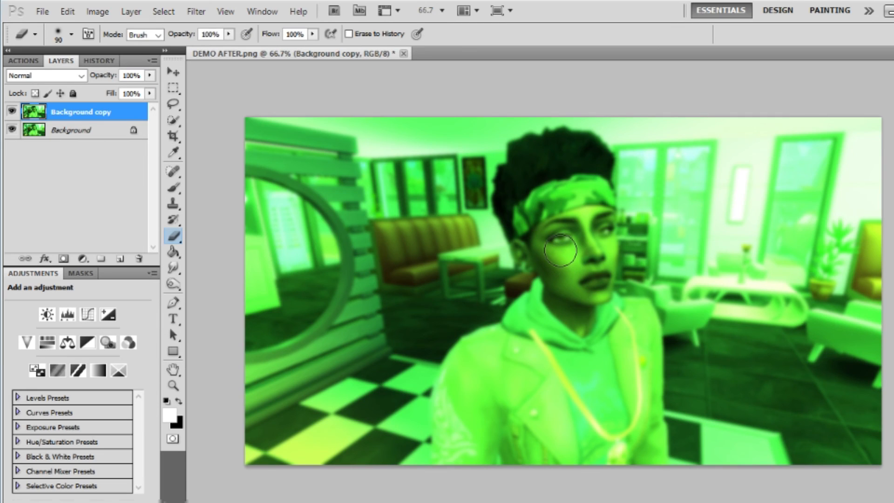
click(35, 62)
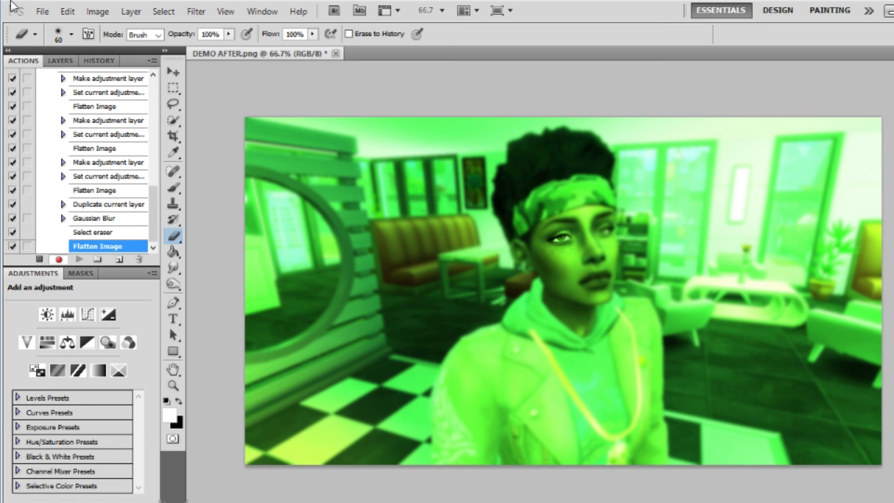
- Stop recording the action and collapse its list of recorded commands
click(42, 259)
scroll(70, 203, up, 2)
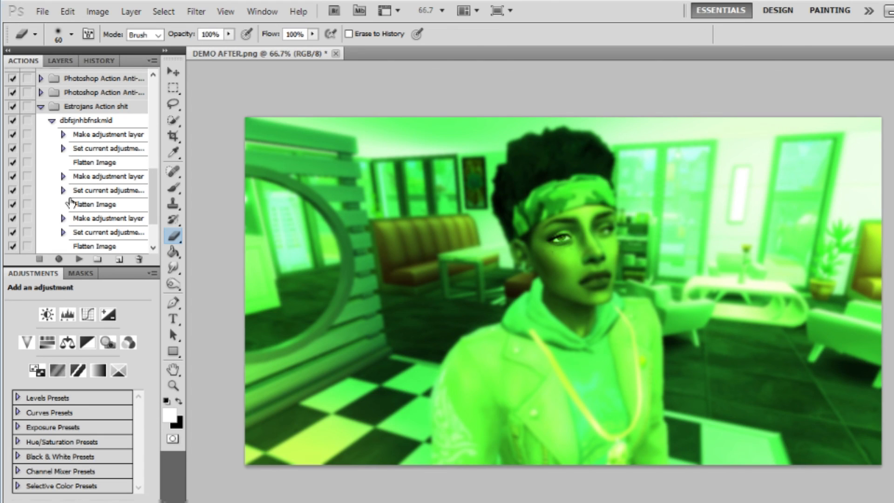
click(52, 120)
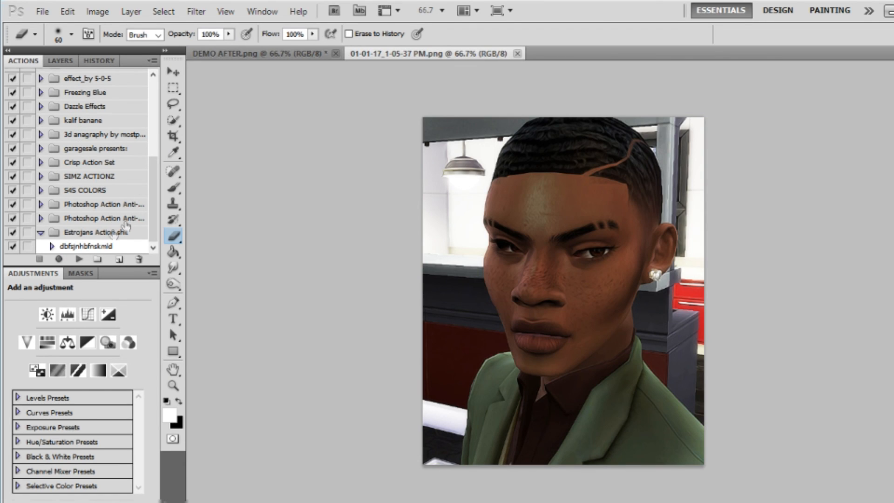
- Play the recorded "dbfsjnhbfnskmld" action on the portrait 01-01-17_1-05-37 PM.png
click(99, 245)
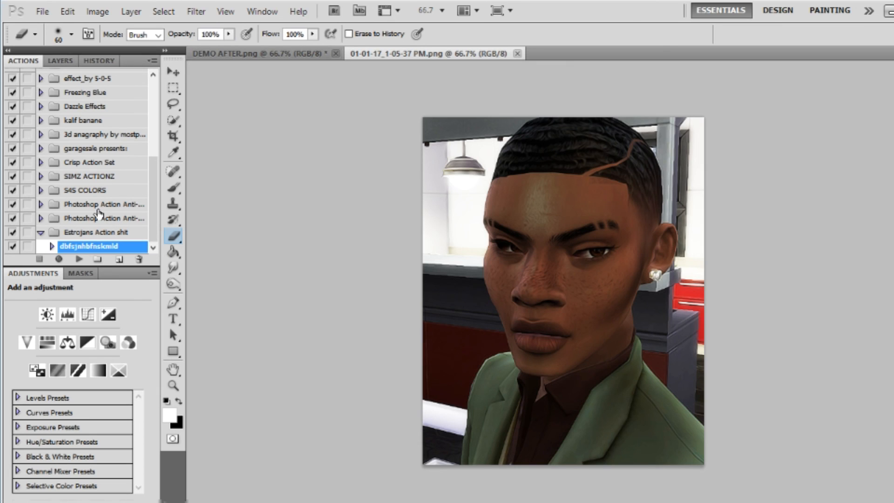
click(81, 260)
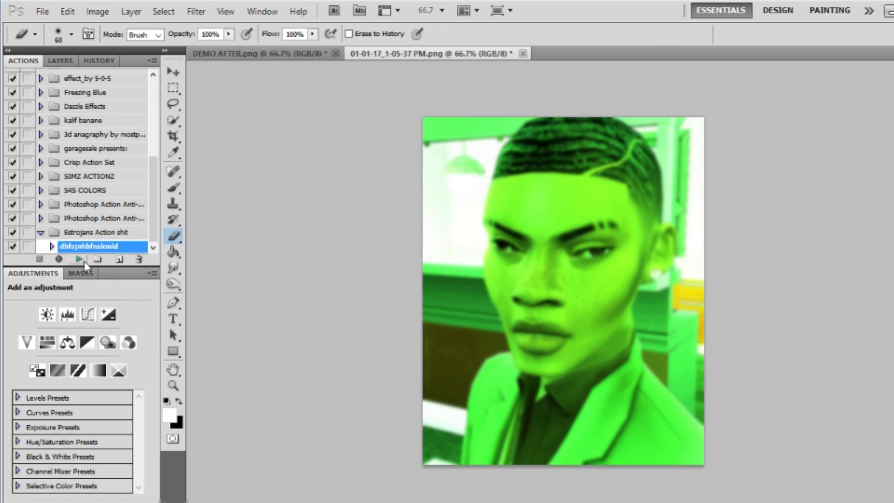